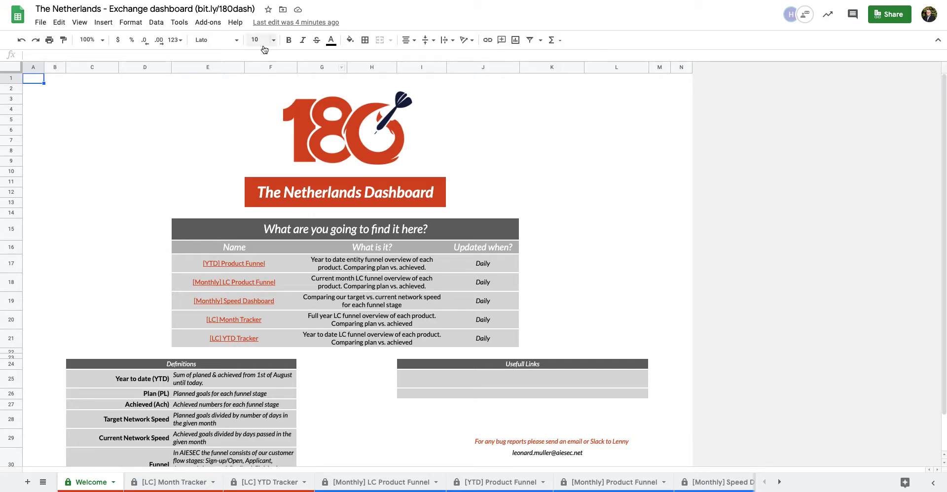
left_click_drag(197, 9, 254, 8)
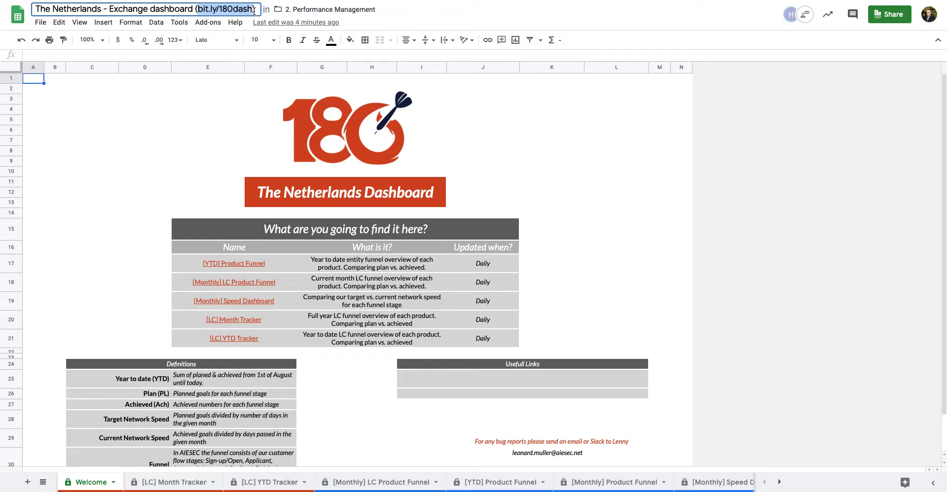
key("Right")
left_click(111, 132)
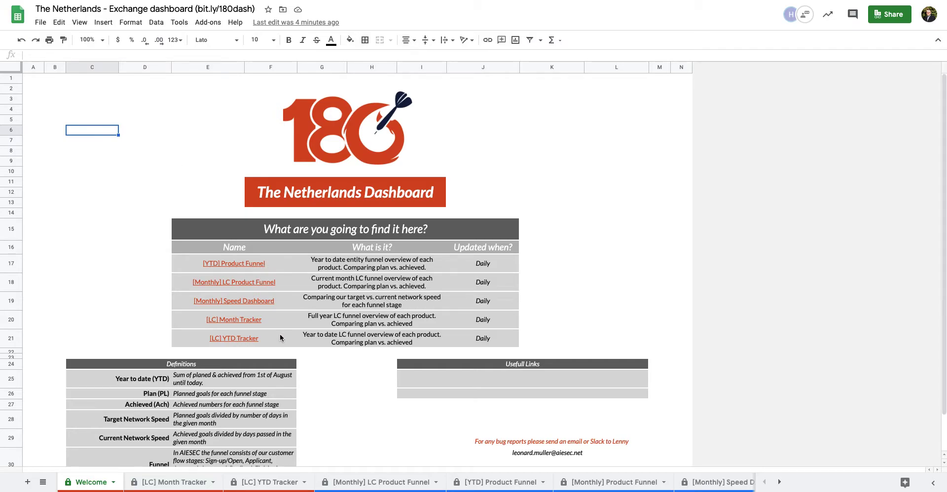
Review the Definitions table's What is it? and Updated when? entries, including Year to date
left_click_drag(374, 267, 373, 340)
left_click_drag(493, 265, 476, 340)
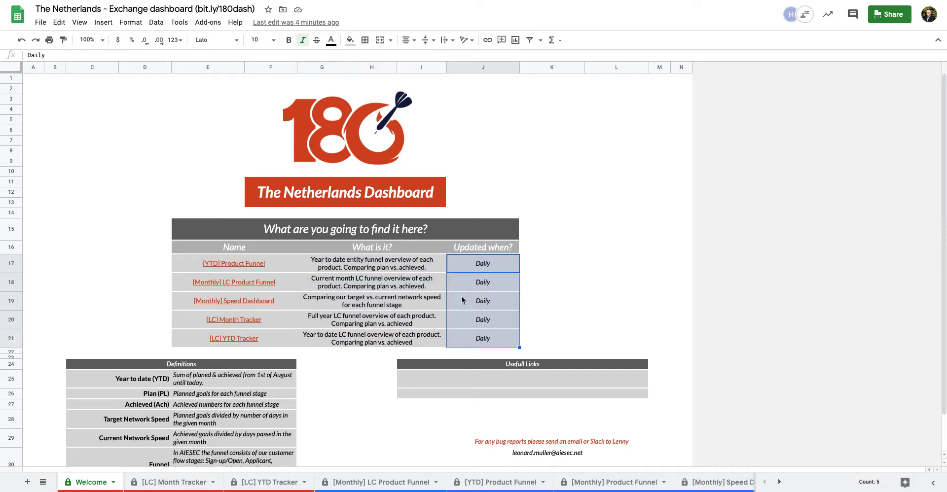
scroll(471, 307, "down", 2)
left_click_drag(147, 342, 273, 427)
left_click(324, 353)
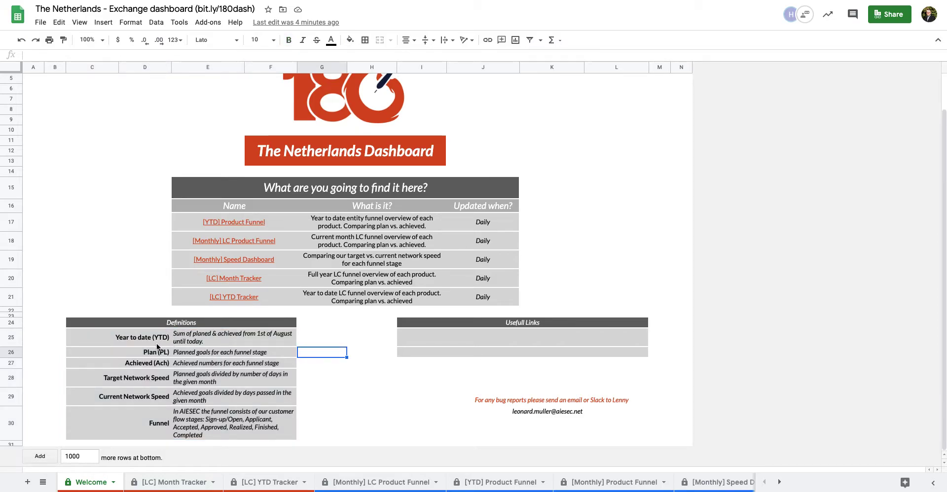
left_click(183, 342)
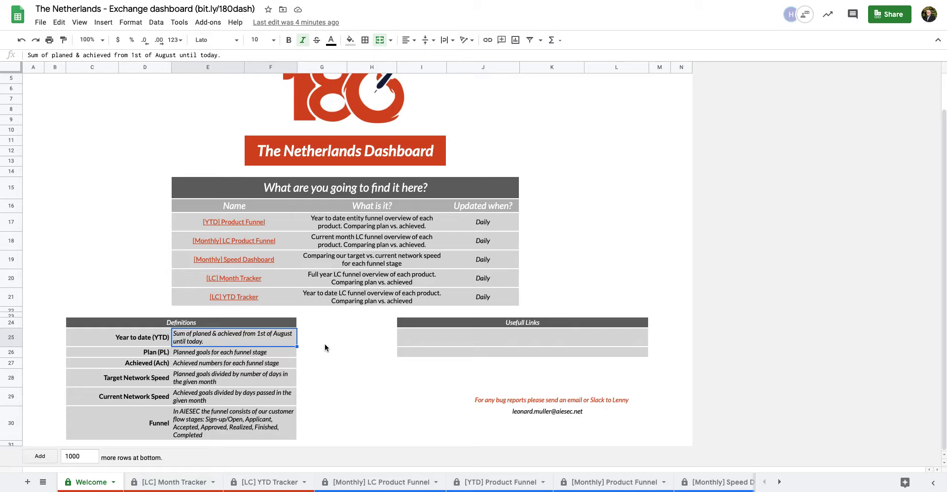
Look over the bug-report note and the contact e-mail cell
left_click(559, 399)
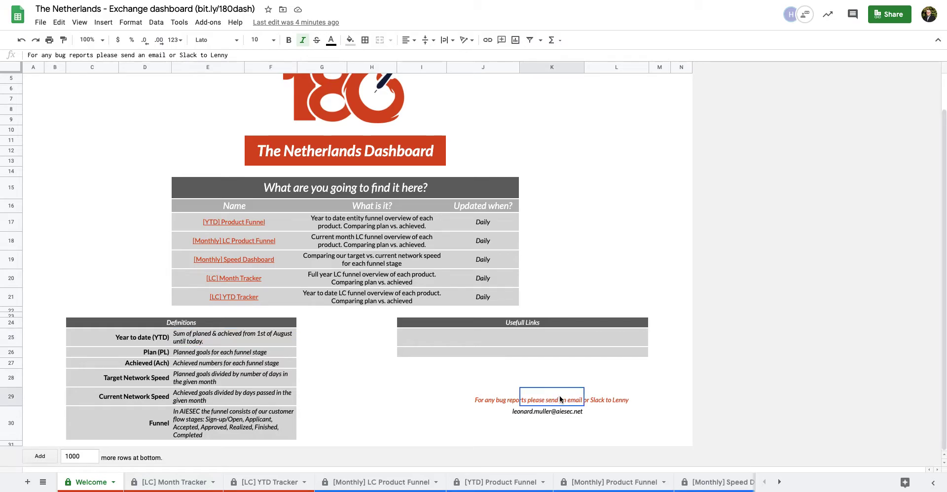
left_click(470, 415)
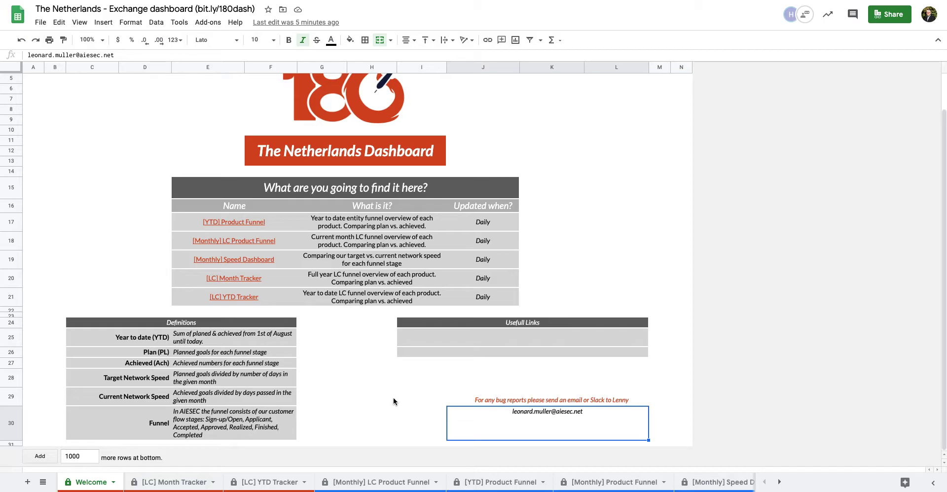
scroll(393, 398, "up", 2)
left_click(569, 140)
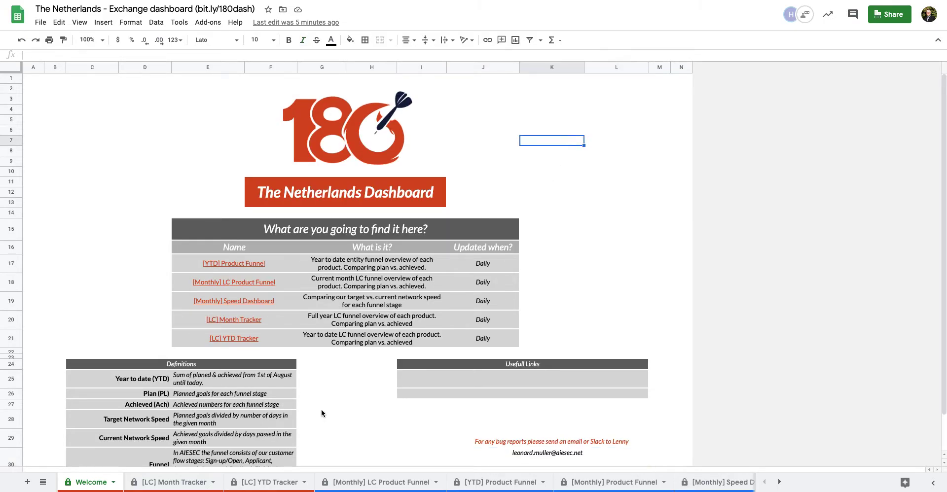
On [LC] Month Tracker, inspect the sign-up total, 6-Oct date and days-left formulas and city rows
left_click(176, 484)
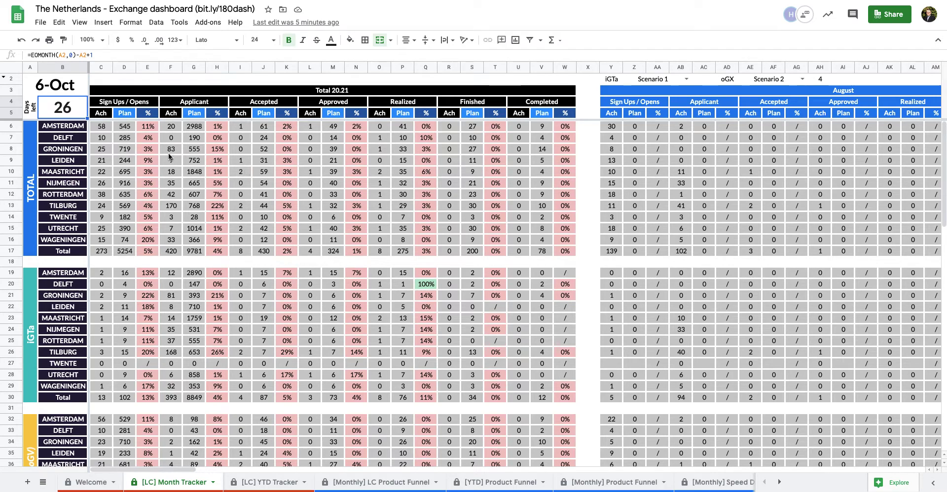
left_click(108, 129)
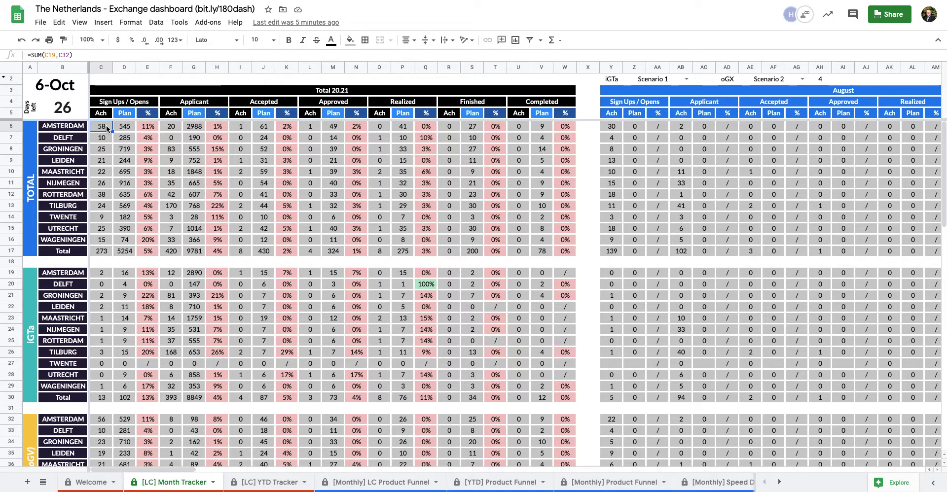
left_click(76, 87)
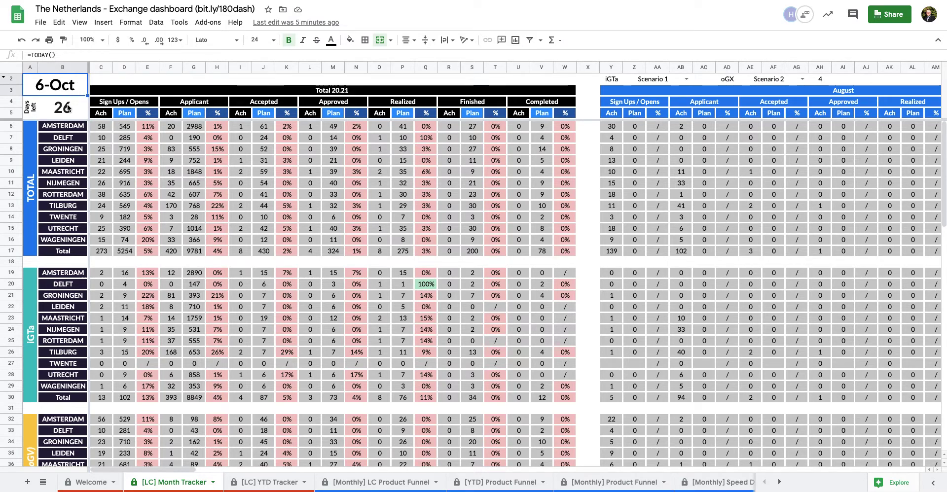
left_click(67, 106)
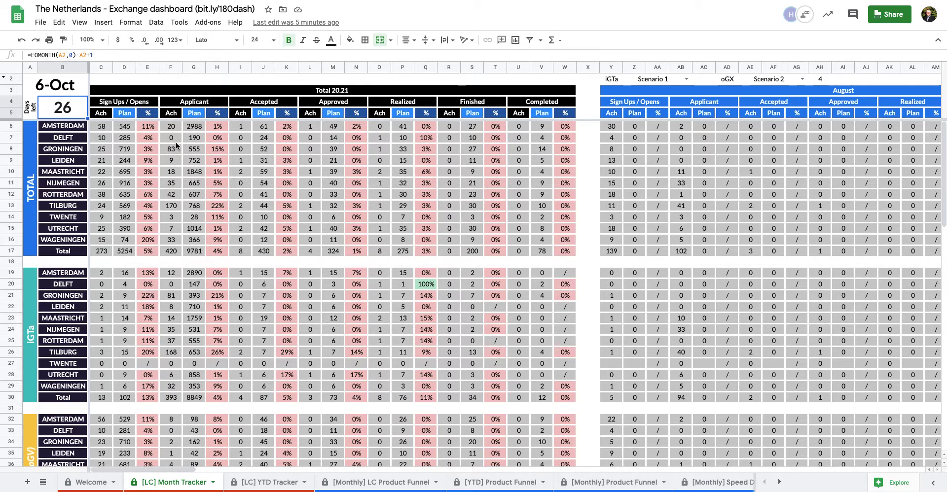
left_click_drag(63, 127, 73, 254)
left_click(66, 255)
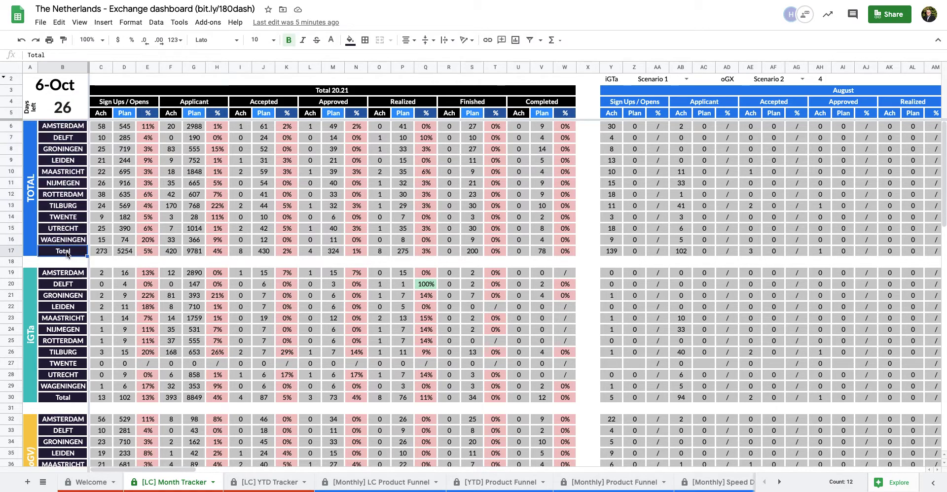
left_click(58, 397)
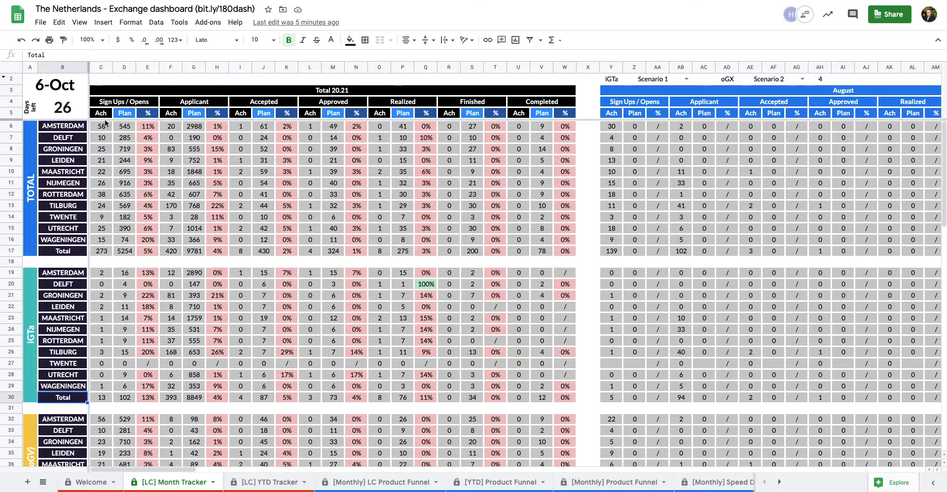
Select each funnel stage header from Sign Ups / Opens through Completed
left_click(116, 104)
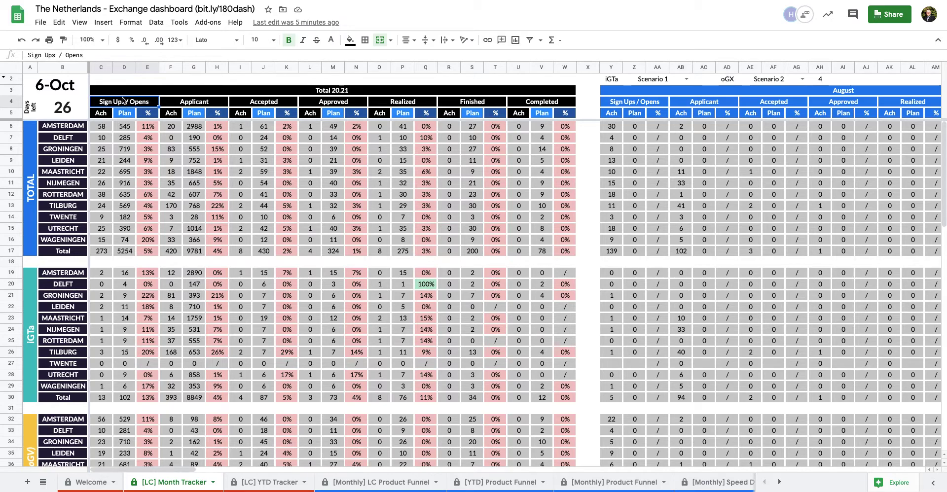
left_click(194, 101)
left_click(257, 103)
left_click(348, 103)
left_click(414, 102)
left_click(487, 103)
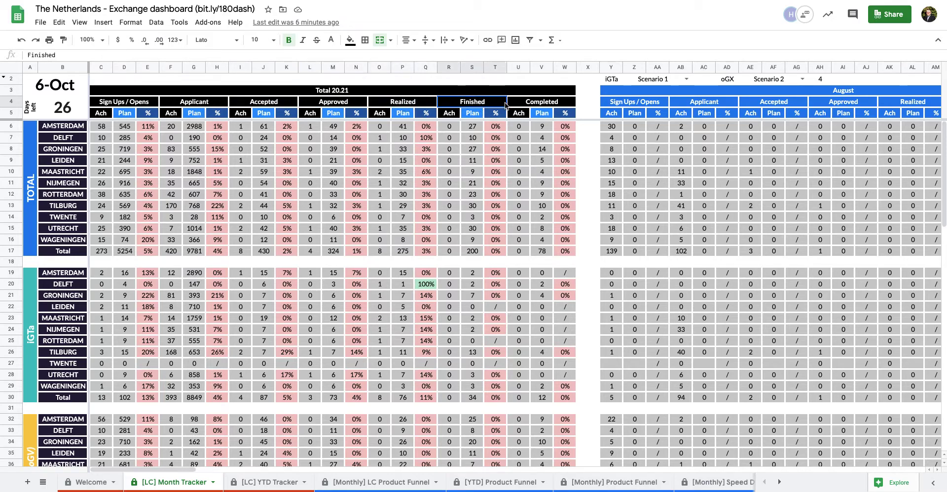
left_click(529, 102)
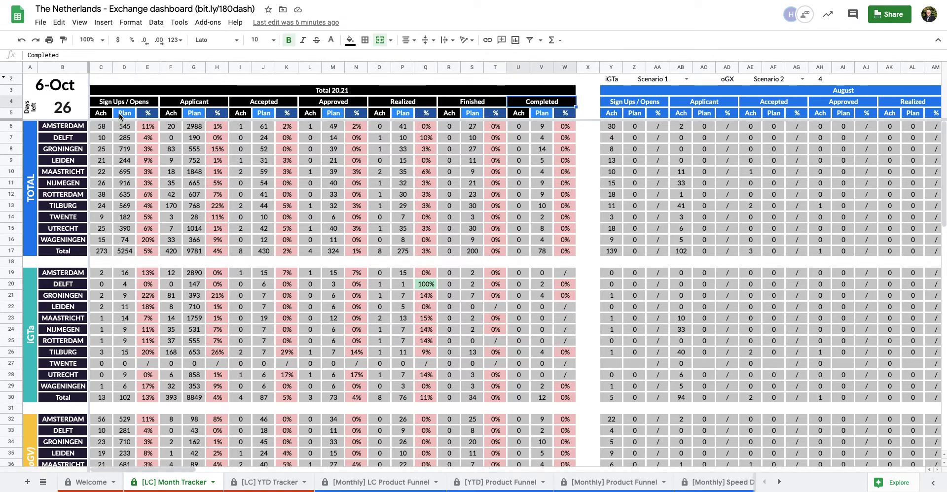
Inspect the Sign Ups Ach, Plan and % columns, Amsterdam's % formula, and the TOTAL and iGTa labels
left_click_drag(103, 114, 130, 116)
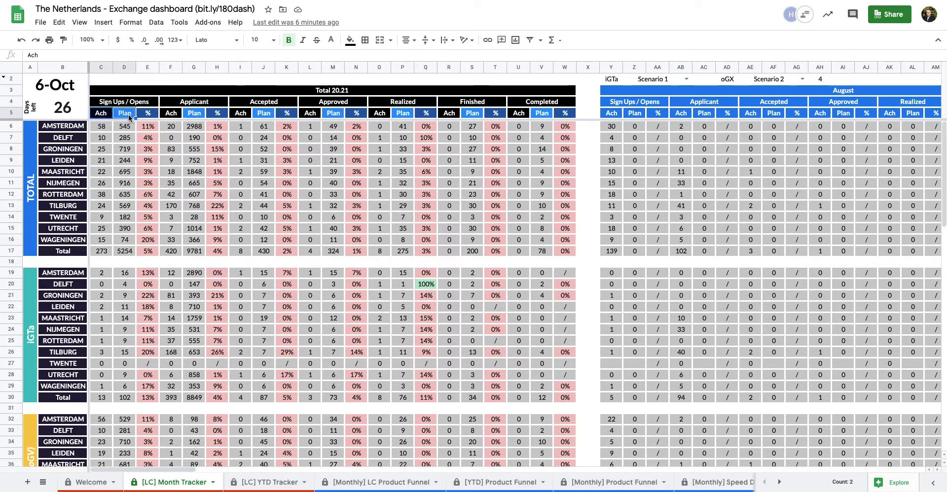
left_click(150, 114)
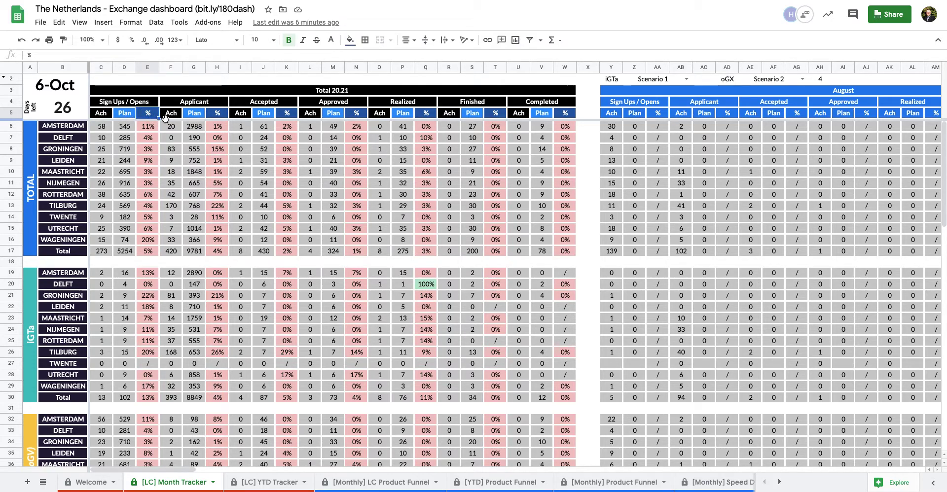
left_click(154, 128)
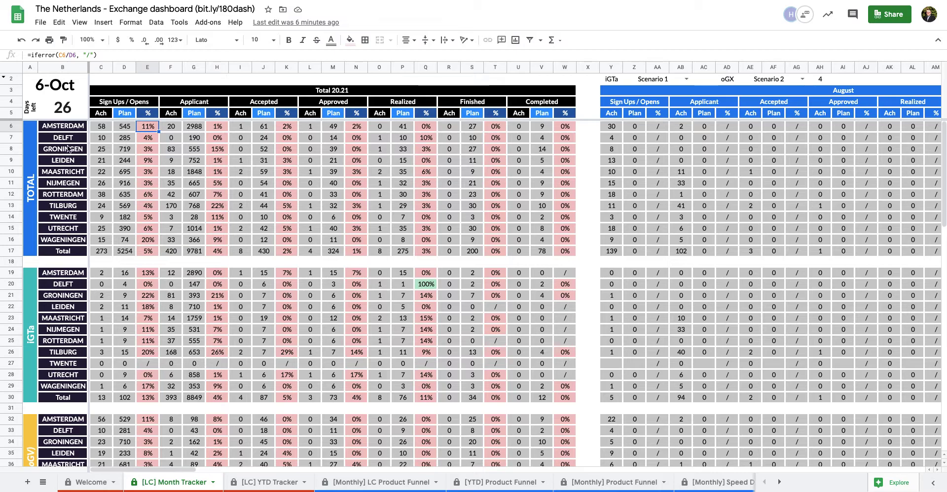
left_click(28, 144)
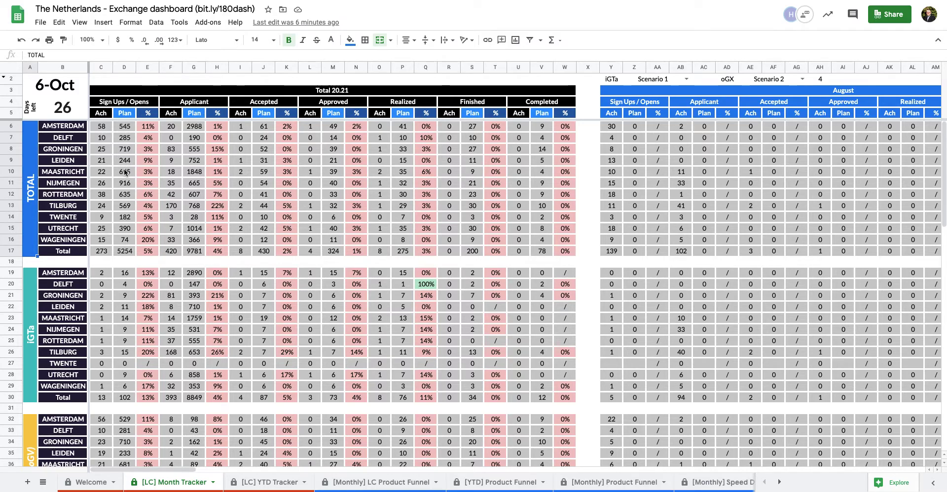
scroll(124, 167, "down", 2)
left_click(28, 219)
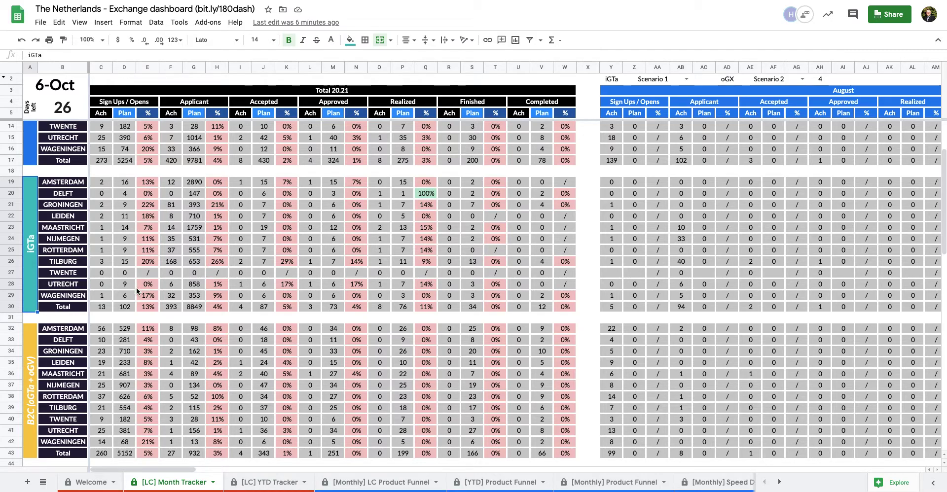
scroll(151, 303, "down", 3)
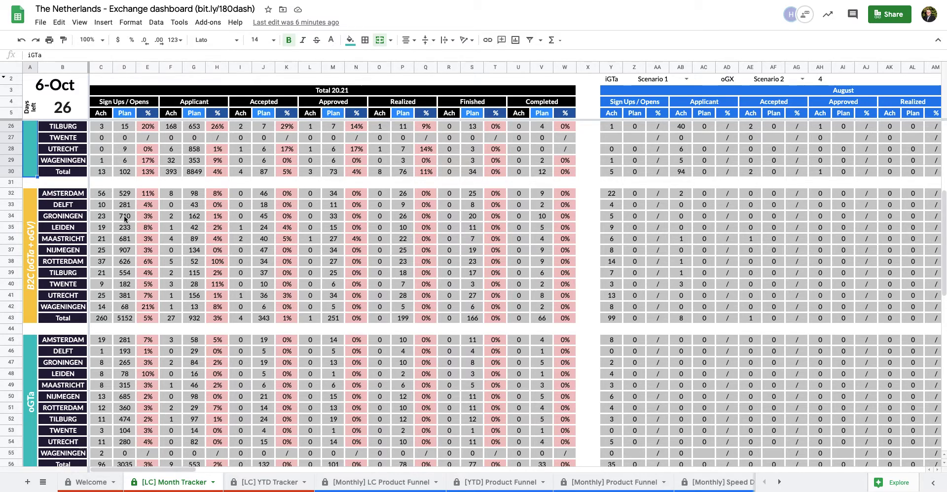
scroll(122, 217, "down", 1)
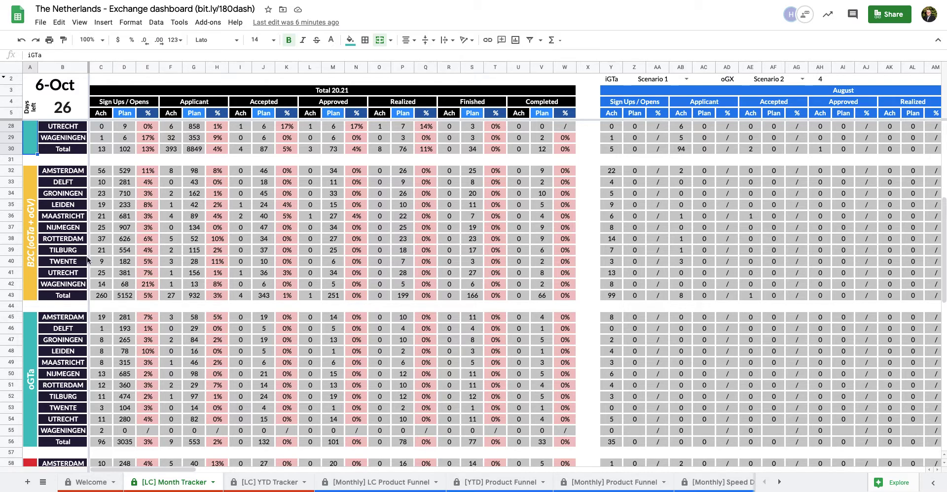
left_click(103, 295)
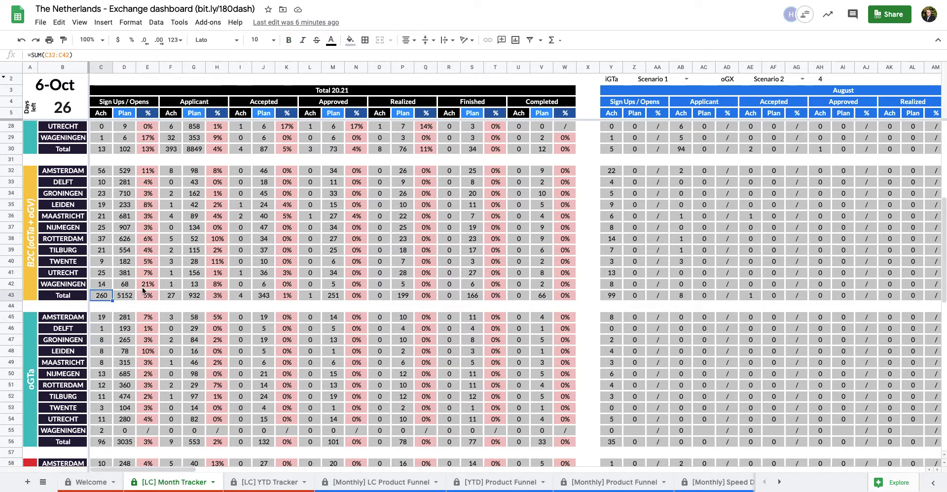
scroll(143, 291, "down", 5)
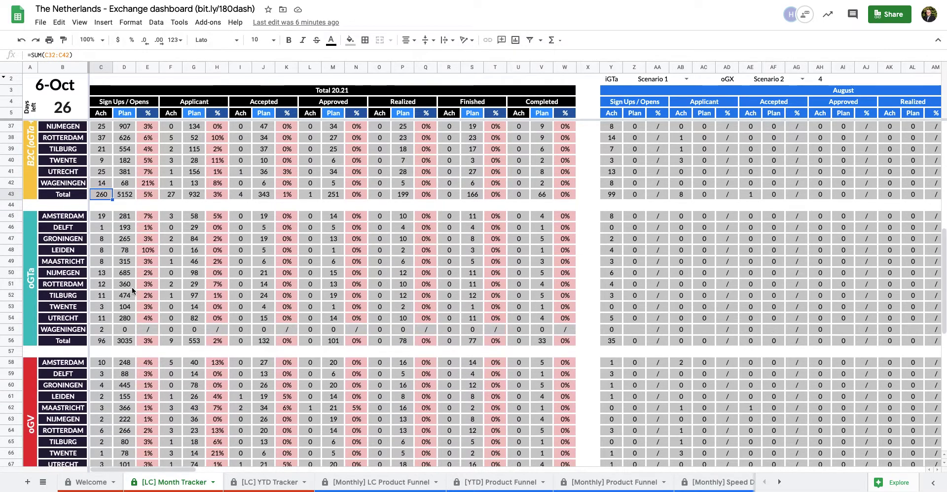
scroll(118, 306, "down", 1)
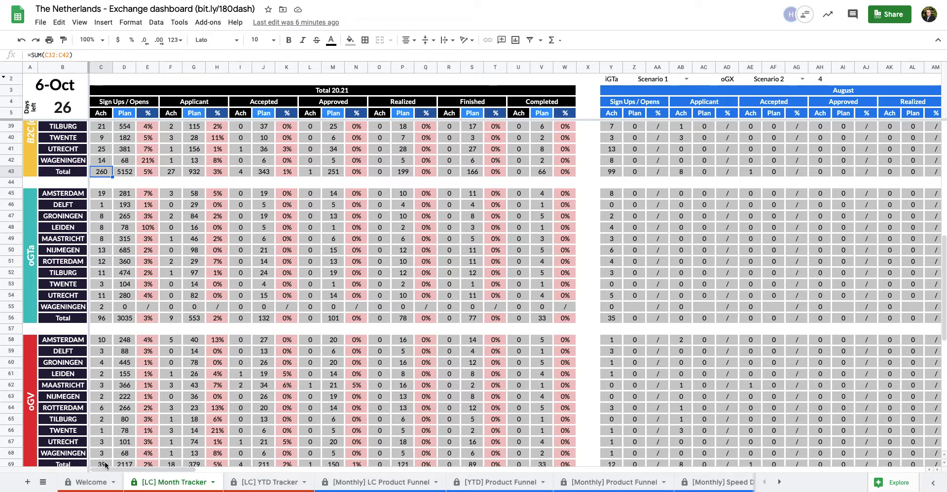
scroll(105, 465, "down", 1)
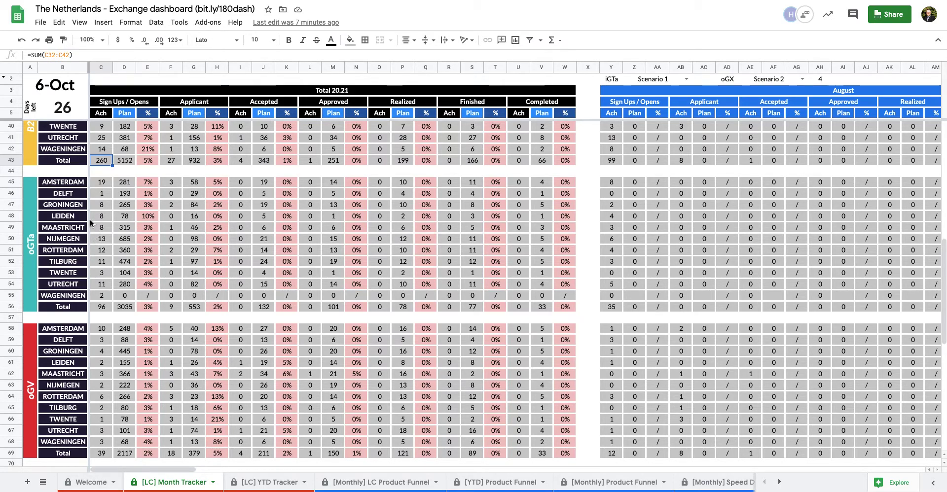
scroll(97, 226, "up", 10)
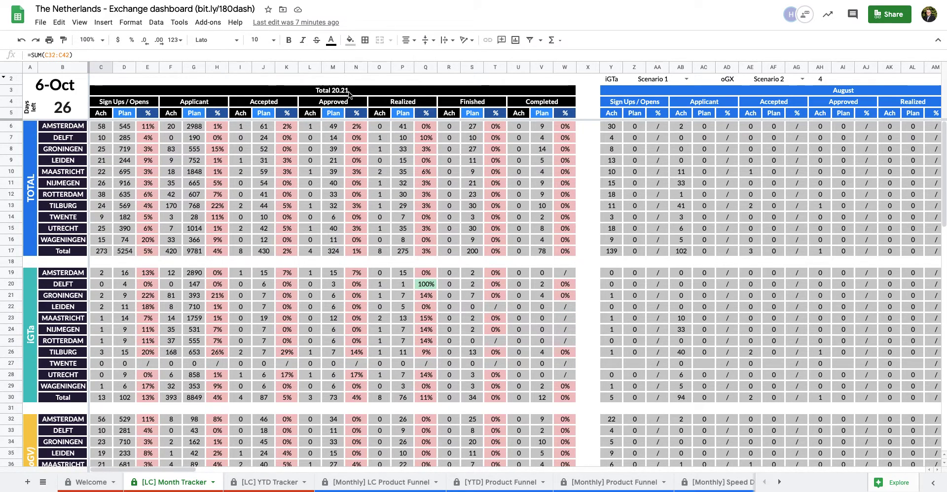
Scroll right to the September and October blocks; September TOTAL sign-ups show 198 of 168 (118%)
scroll(415, 166, "right", 10)
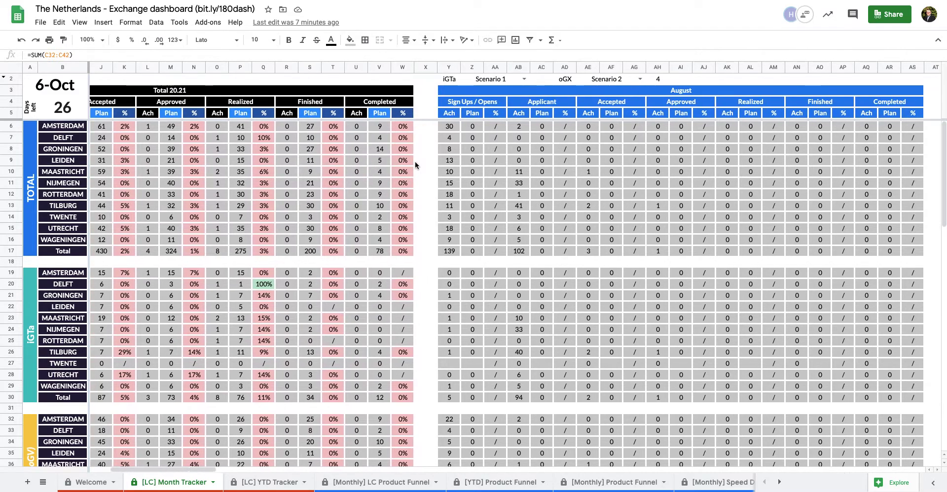
scroll(415, 165, "right", 5)
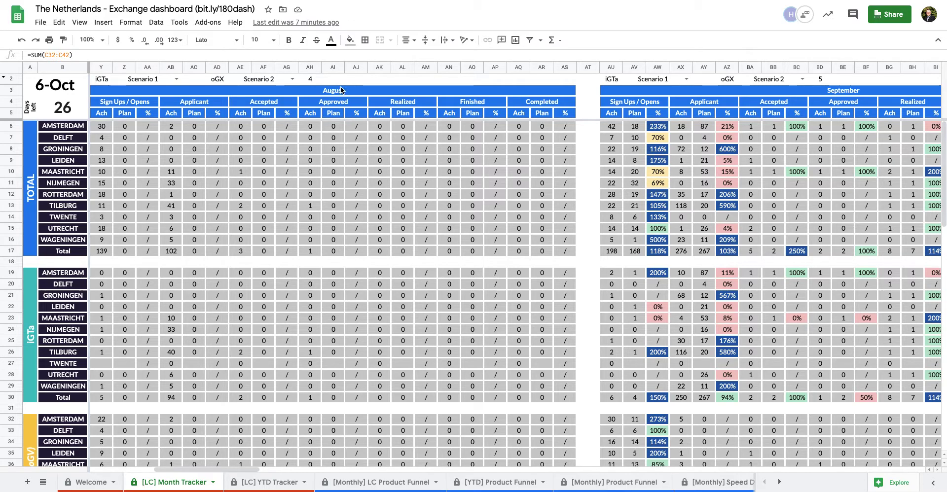
scroll(614, 209, "right", 5)
scroll(616, 212, "right", 8)
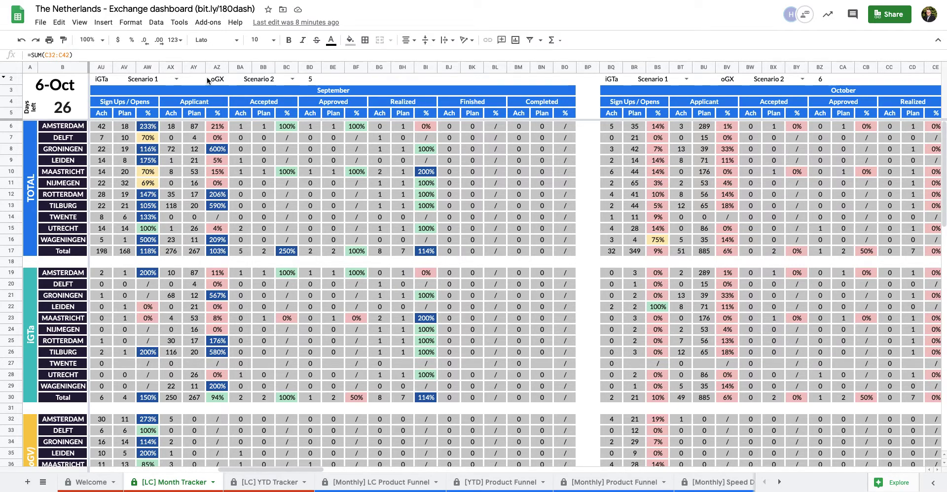
left_click(291, 78)
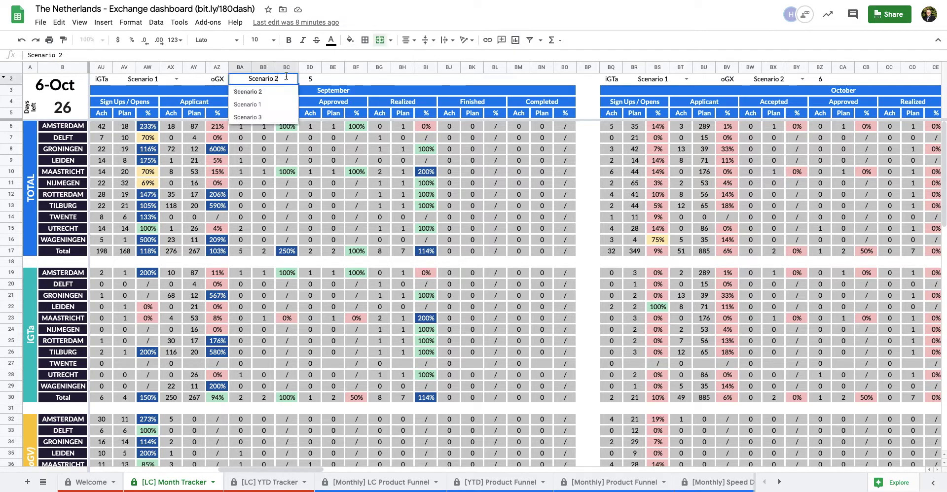
left_click(281, 105)
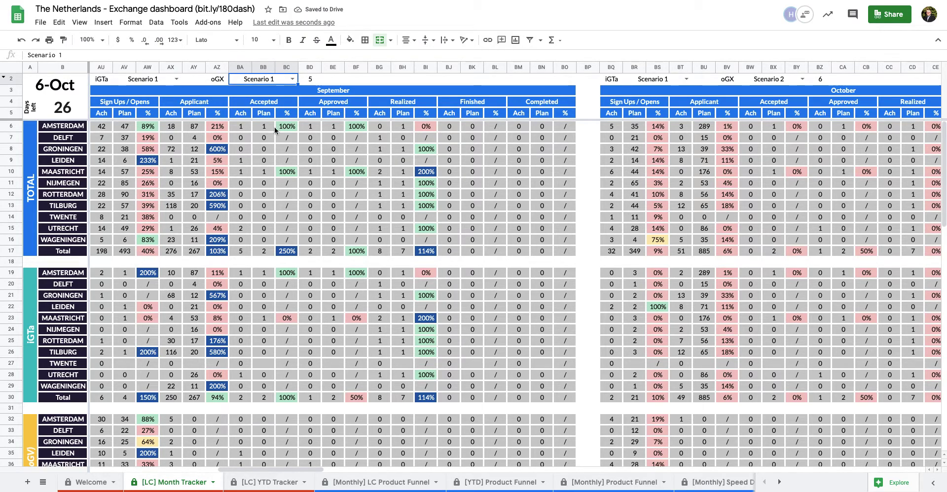
left_click(292, 79)
left_click(262, 104)
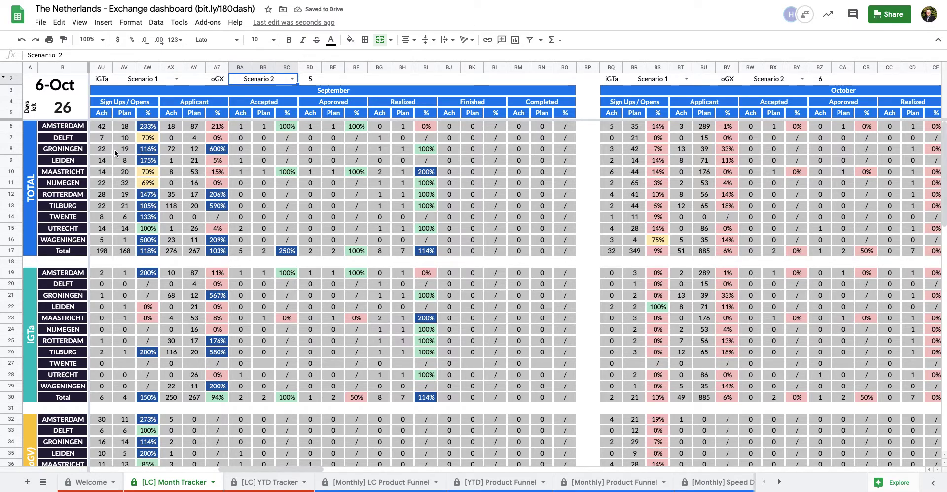
right_click(11, 79)
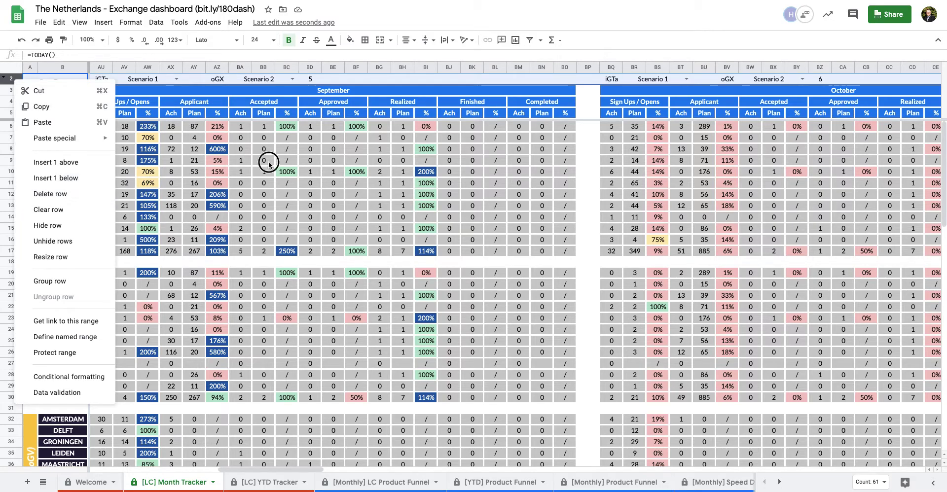
left_click(271, 166)
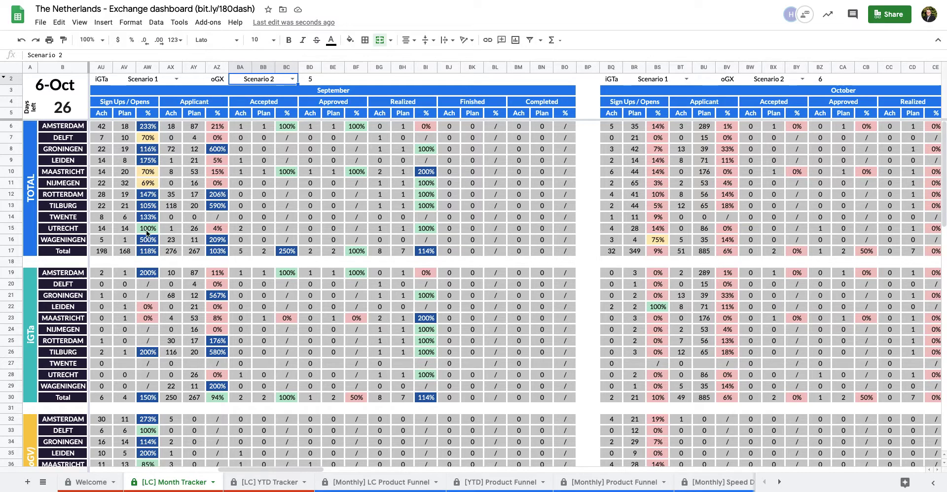
Inspect how Amsterdam's September sign-up plan is summed
scroll(31, 172, "down", 2)
scroll(30, 172, "down", 10)
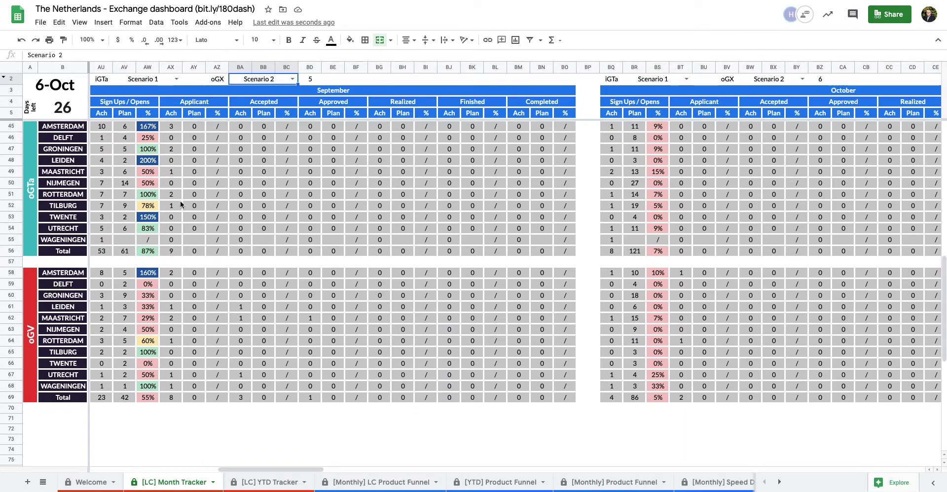
scroll(178, 205, "up", 12)
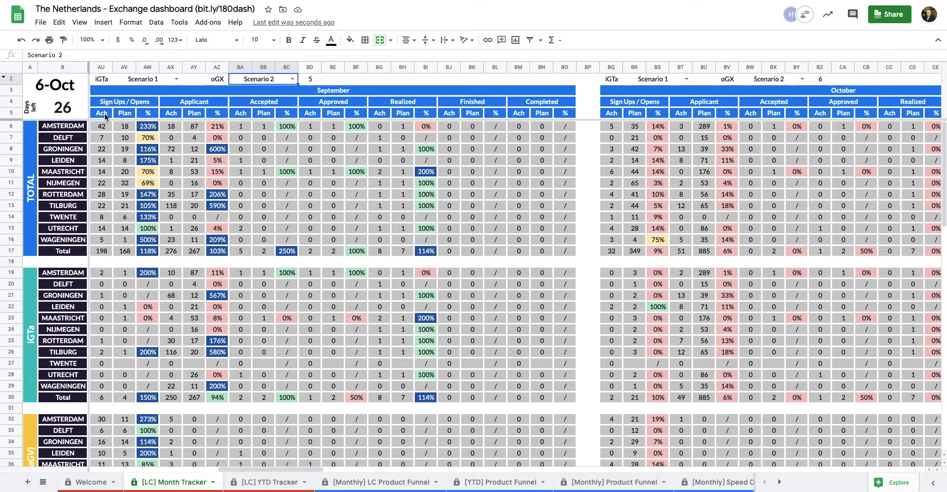
left_click(125, 127)
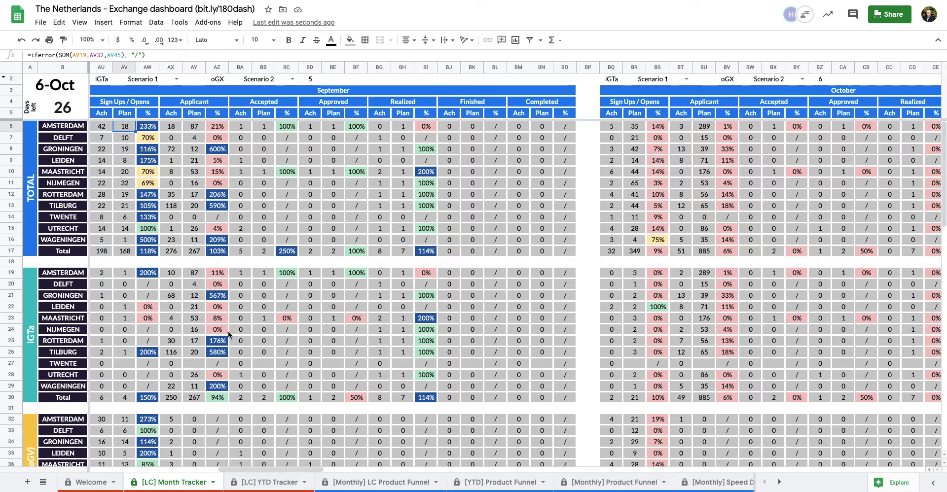
scroll(228, 331, "down", 7)
scroll(230, 332, "up", 2)
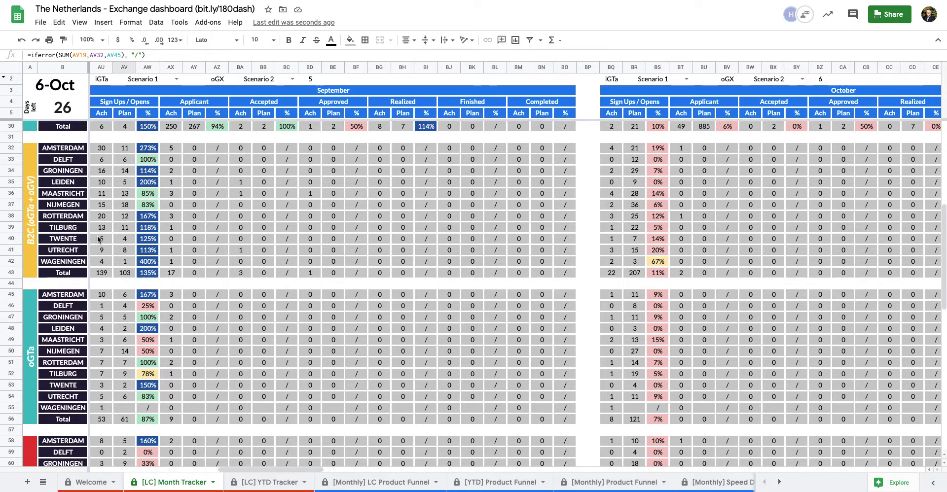
scroll(94, 237, "up", 6)
Select the TOTAL label, scroll through the months to July, and return to the Total 20.21 block
left_click(35, 192)
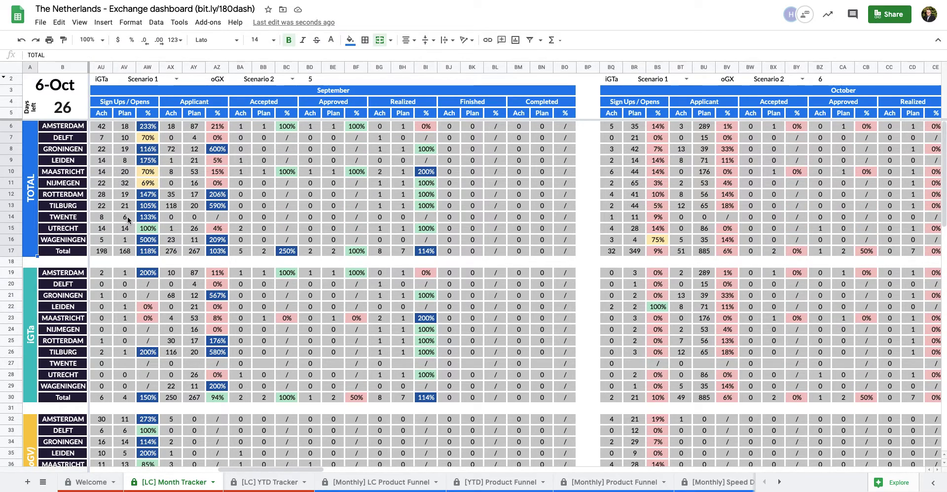
scroll(146, 220, "right", 6)
scroll(145, 220, "right", 20)
scroll(408, 236, "right", 20)
scroll(366, 206, "left", 20)
scroll(370, 208, "left", 10)
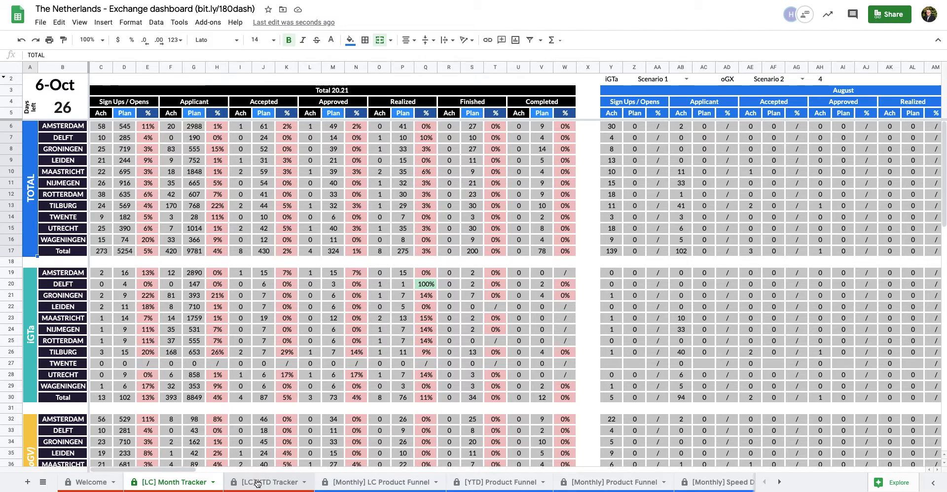
On the [LC] YTD Tracker, set Choose your month to 2 (until September)
left_click(257, 483)
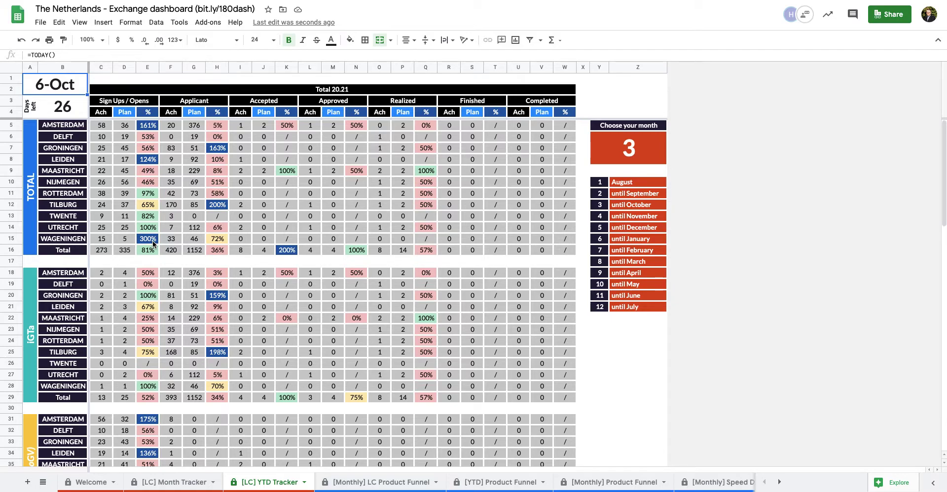
left_click(654, 192)
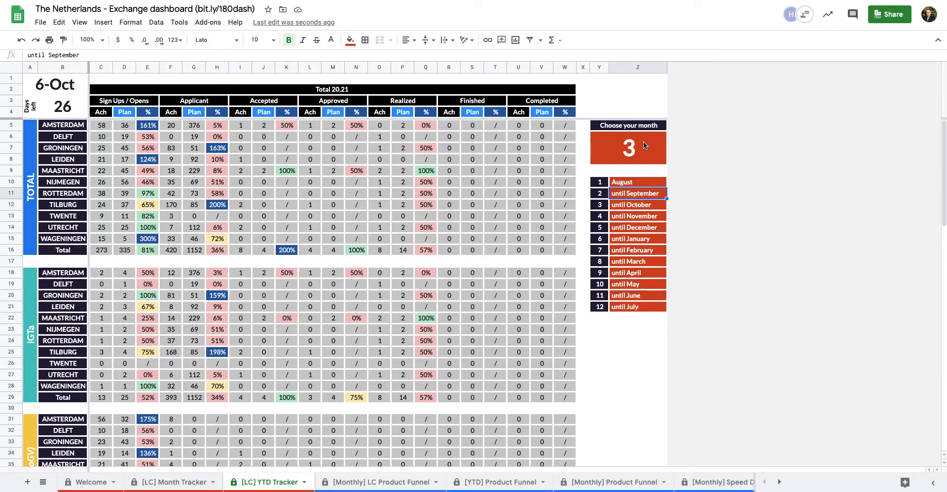
left_click(606, 196)
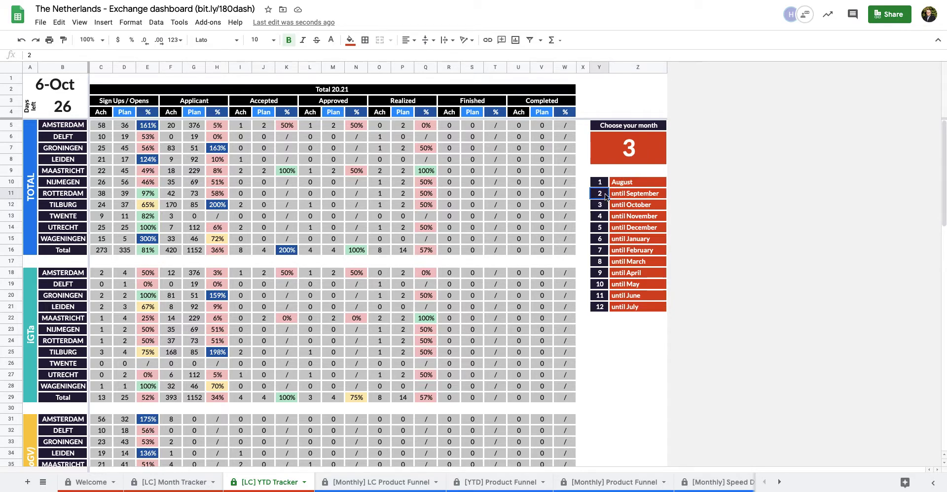
left_click(635, 155)
type("2")
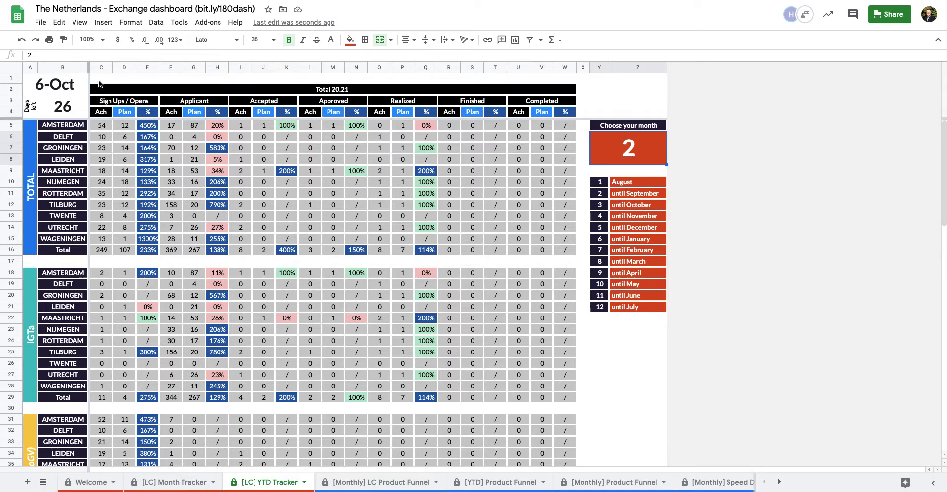
Sum the achieved and planned sign-ups across all cities in C5:C16 and D5:D16
left_click_drag(102, 126, 103, 250)
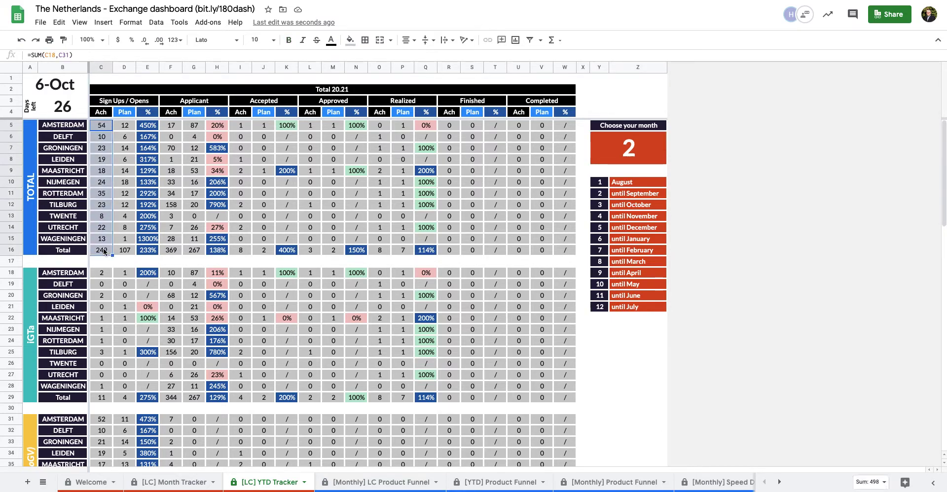
left_click(126, 128)
left_click_drag(127, 127, 131, 250)
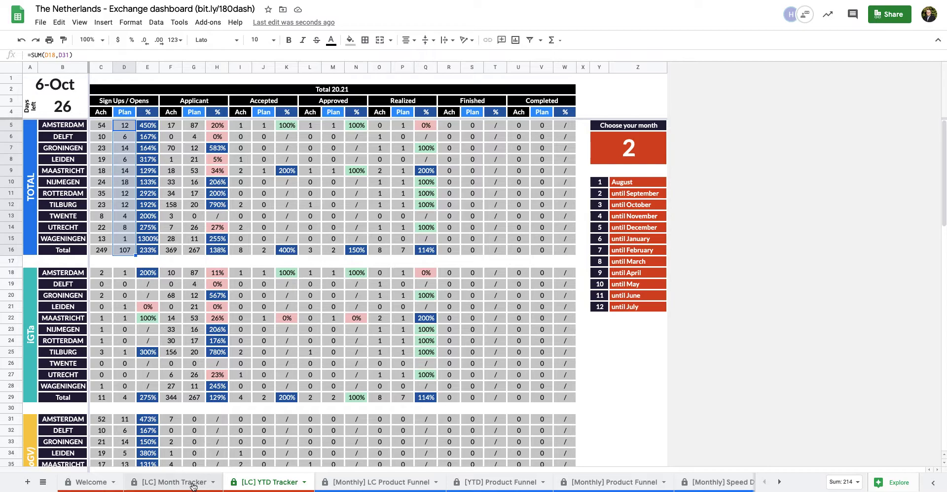
left_click(175, 482)
scroll(398, 182, "right", 5)
scroll(399, 181, "right", 10)
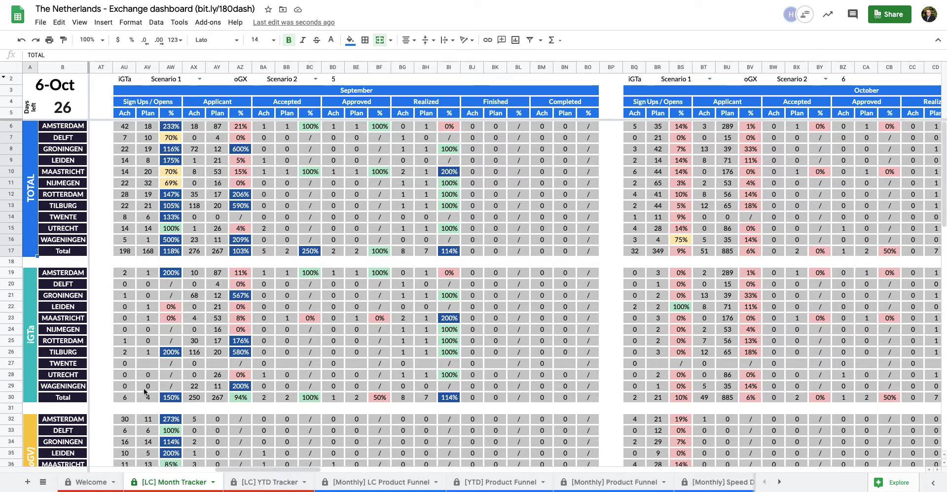
left_click(128, 398)
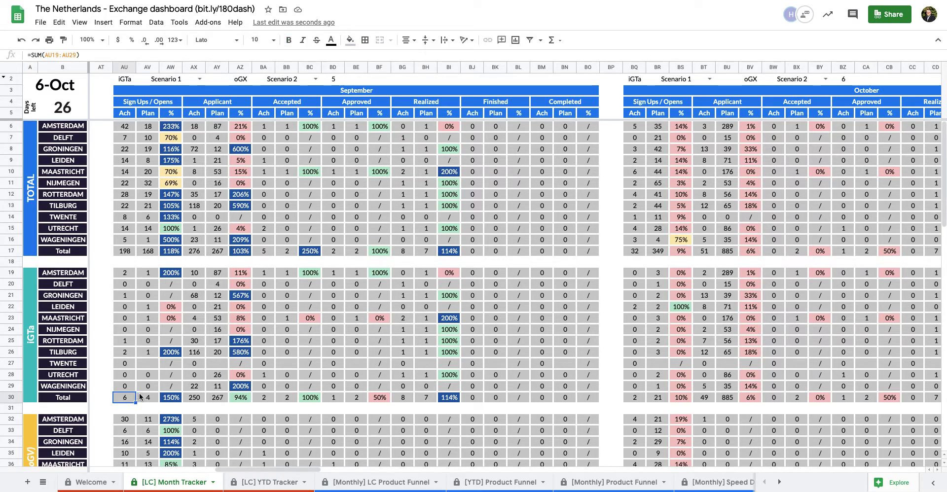
left_click(152, 400)
left_click(664, 405)
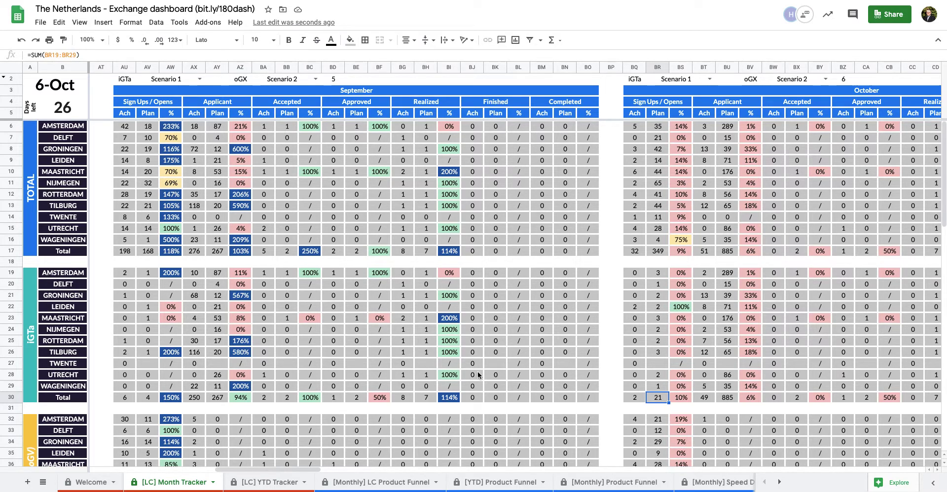
left_click(283, 483)
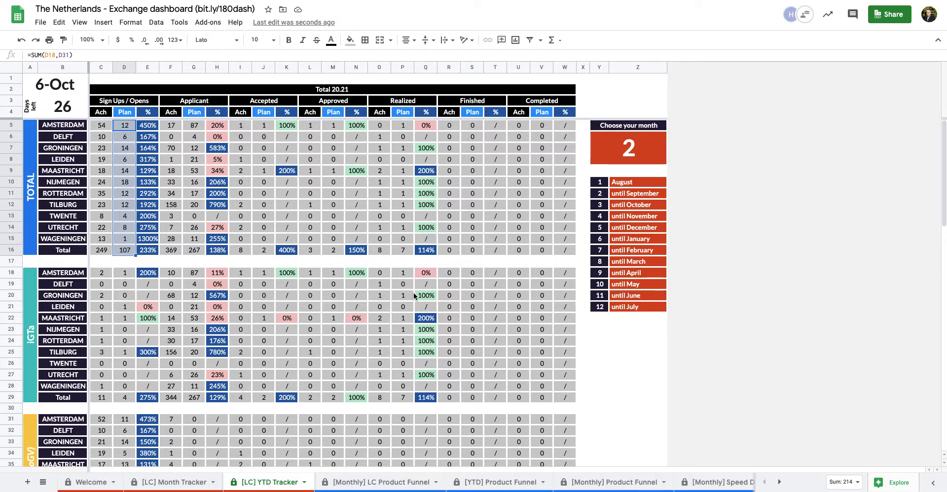
Set Choose your month to 3, then open the [Monthly] LC Product Funnel sheet
left_click(637, 153)
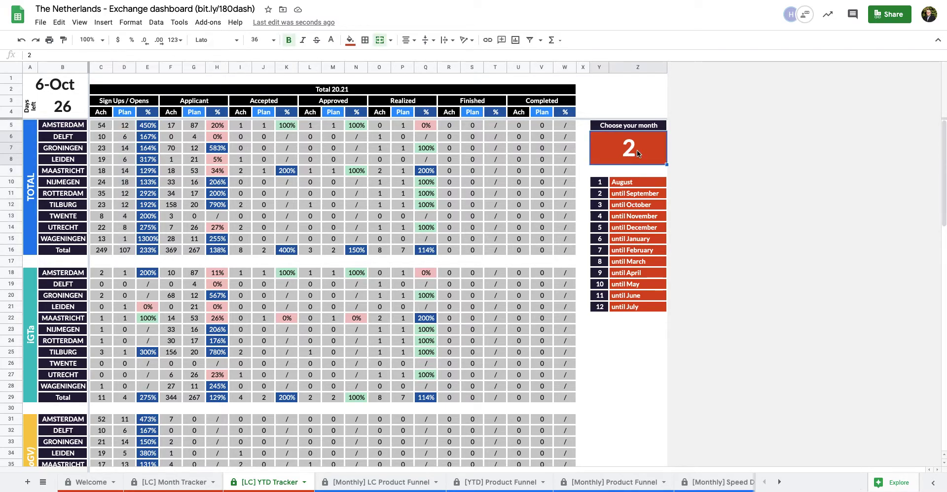
type("3")
key("Return")
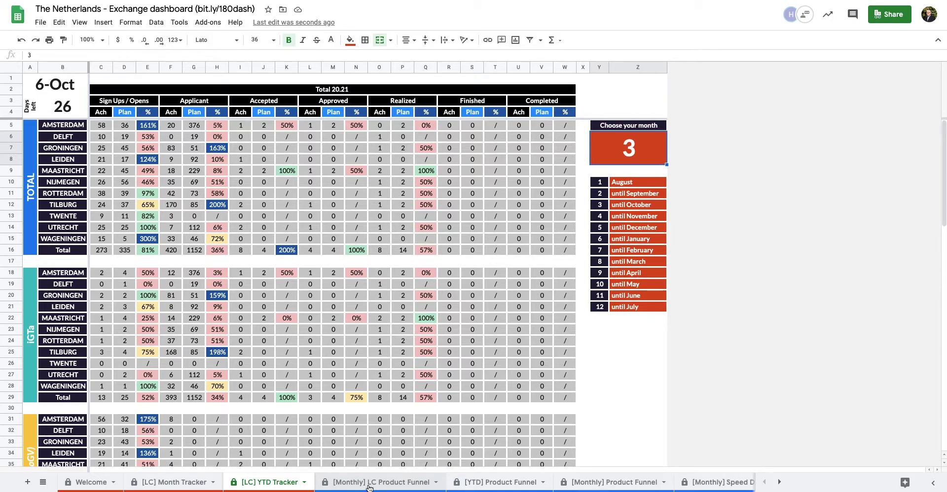
left_click(364, 483)
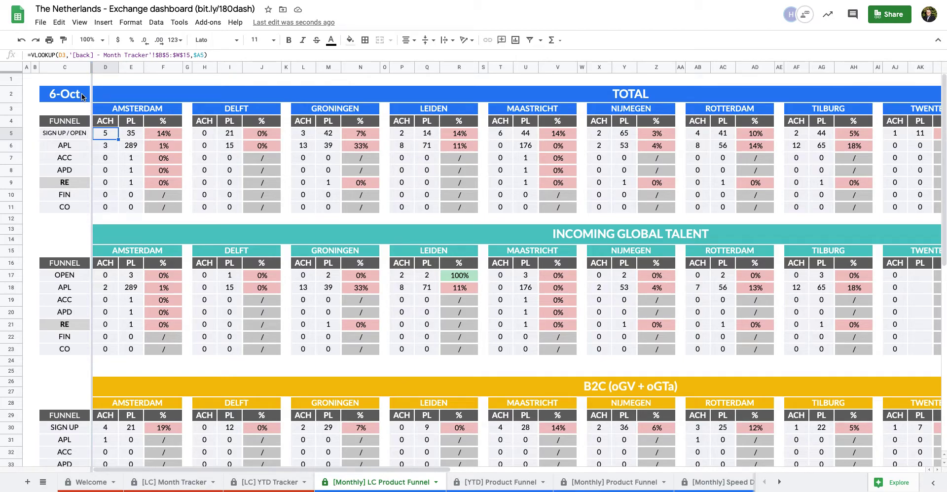
Inspect the TODAY date formula and trace Amsterdam's sign-up figure to the [LC] Month Tracker
left_click(85, 97)
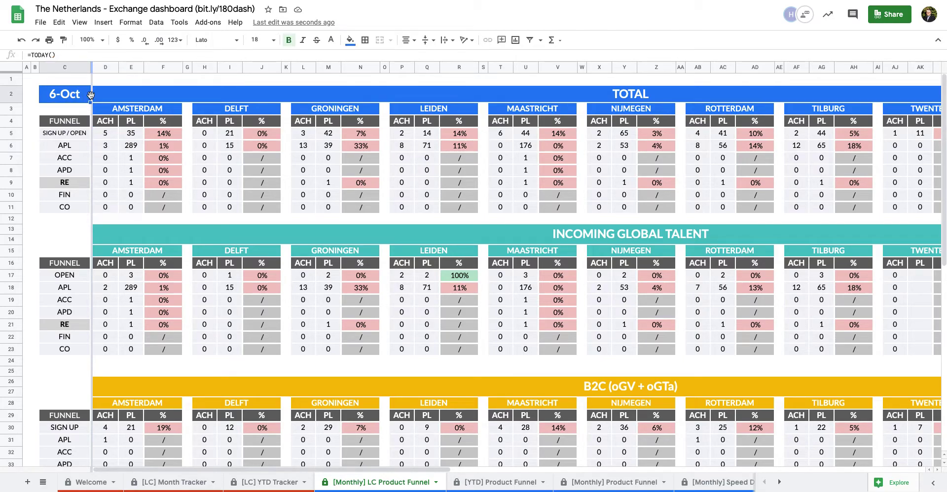
left_click(100, 134)
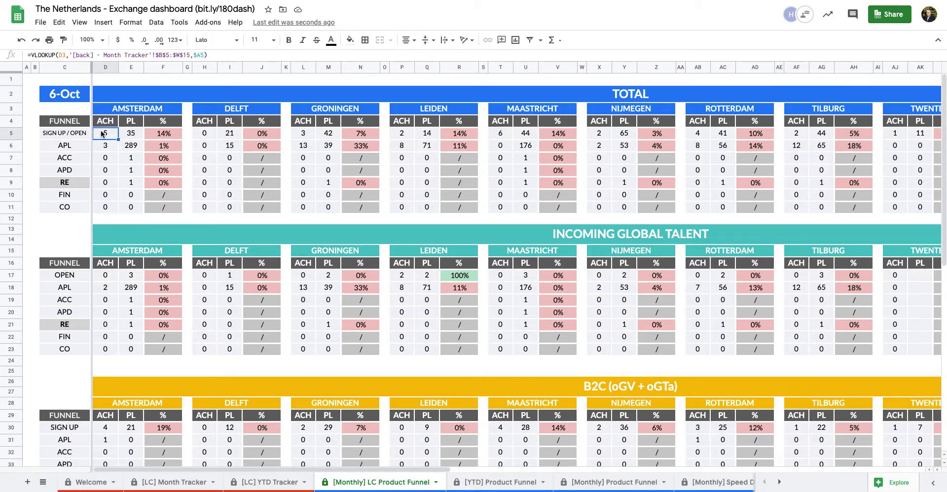
left_click(174, 482)
scroll(378, 182, "right", 10)
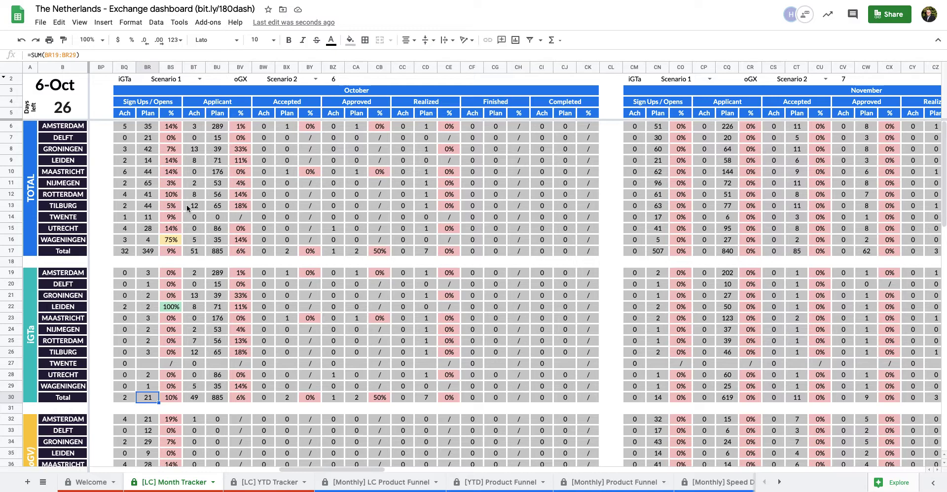
left_click(370, 483)
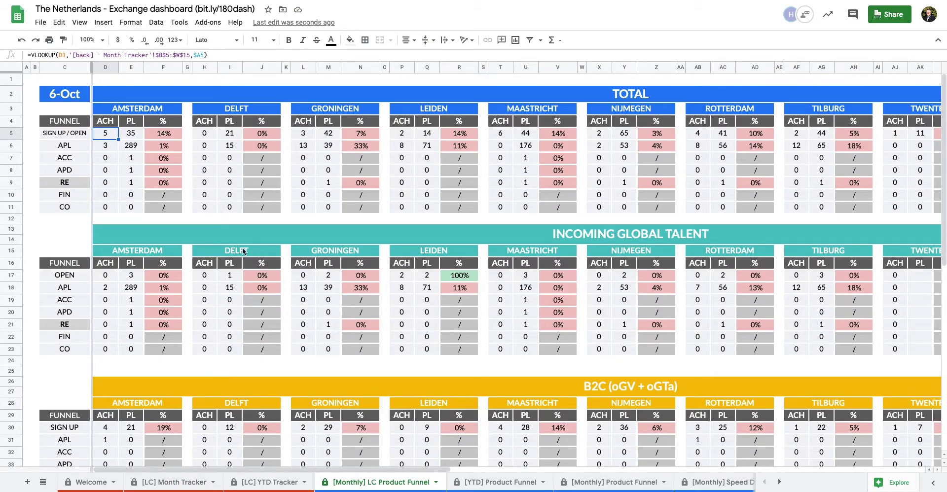
scroll(247, 217, "right", 1)
scroll(248, 217, "right", 10)
scroll(247, 217, "left", 10)
Select column D and the Amsterdam funnel blocks, then open the [YTD] Product Funnel sheet
left_click(112, 67)
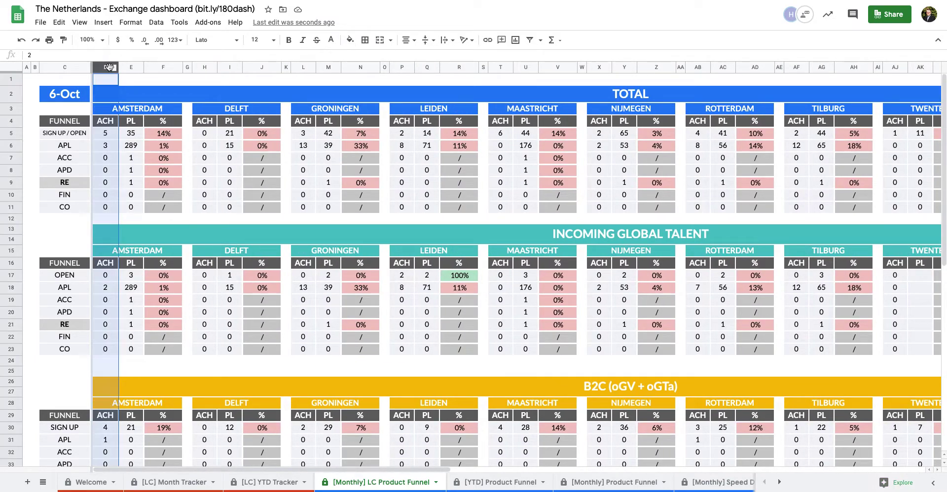
left_click_drag(69, 125, 159, 205)
scroll(172, 253, "down", 2)
left_click_drag(73, 208, 161, 297)
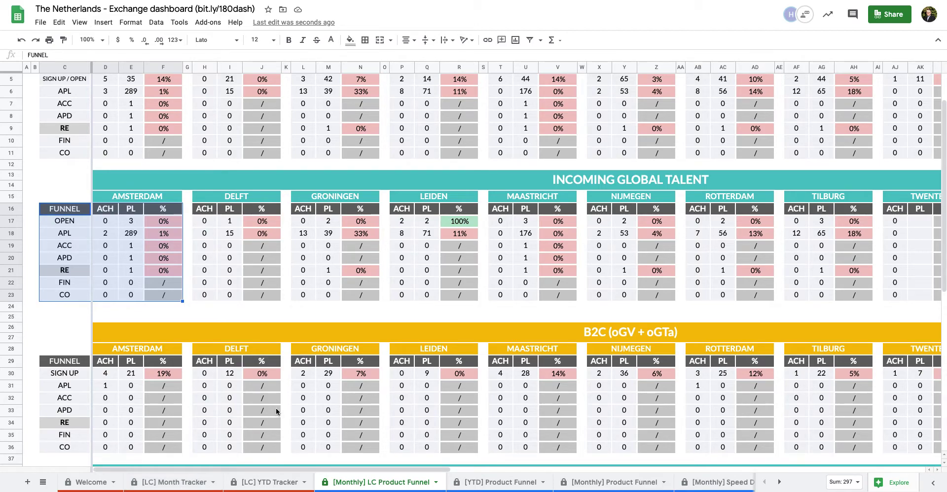
scroll(278, 409, "up", 2)
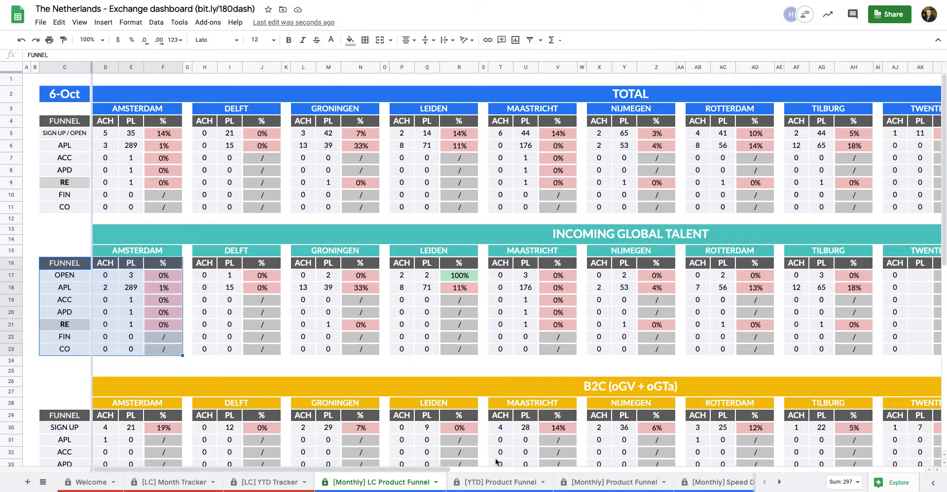
left_click(497, 483)
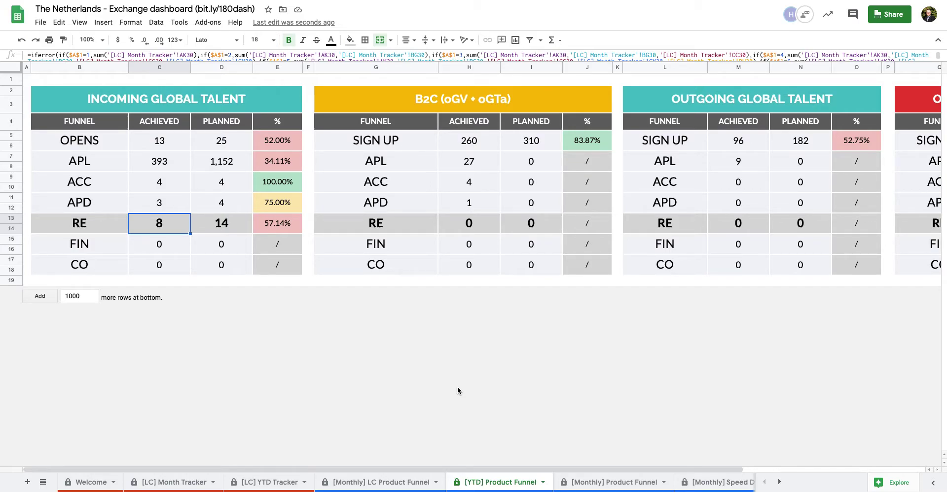
left_click(26, 80)
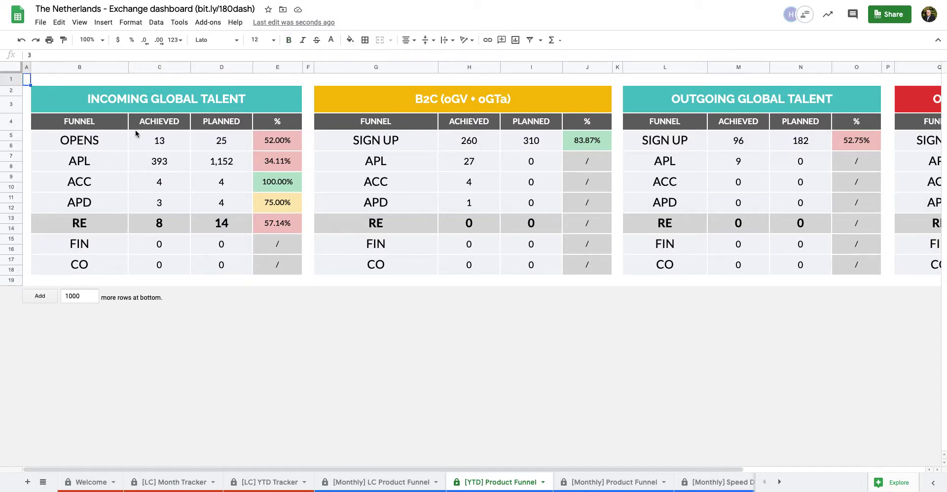
left_click(150, 140)
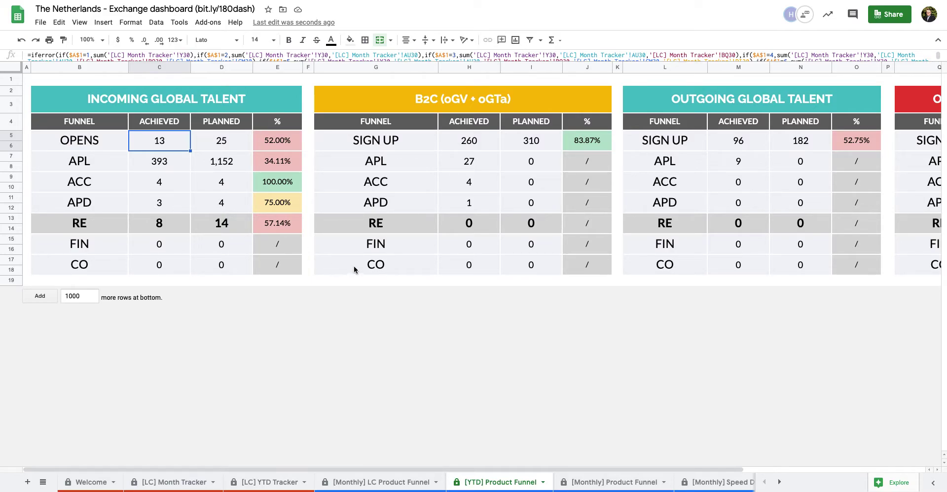
On [Monthly] Product Funnel, show August, then September, and finally October in the B2 month dropdown
left_click(590, 481)
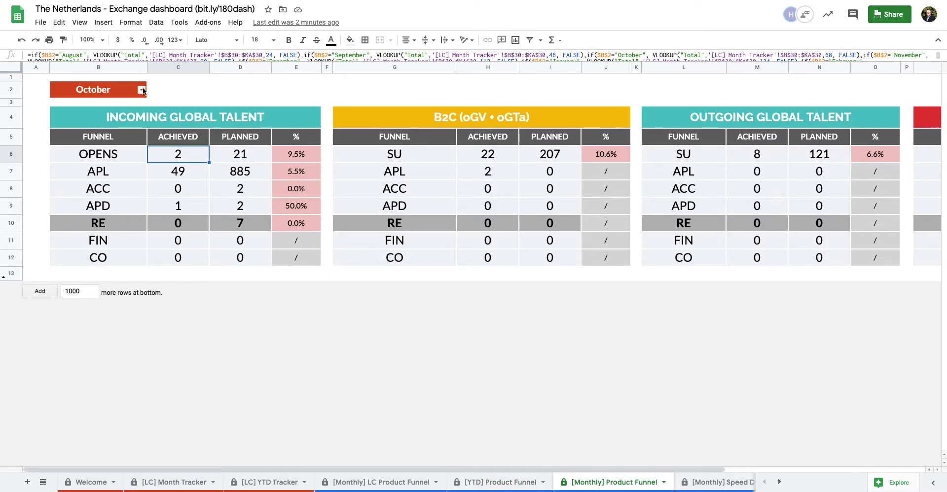
left_click(141, 90)
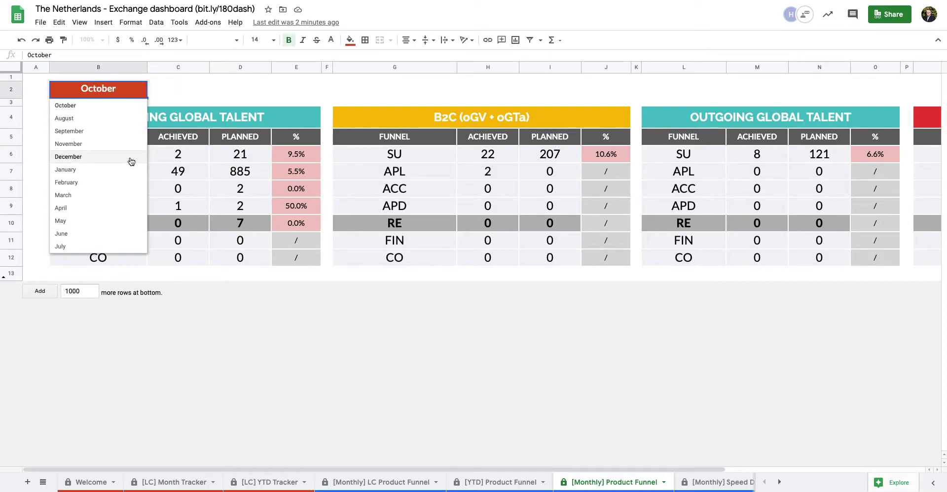
left_click(122, 118)
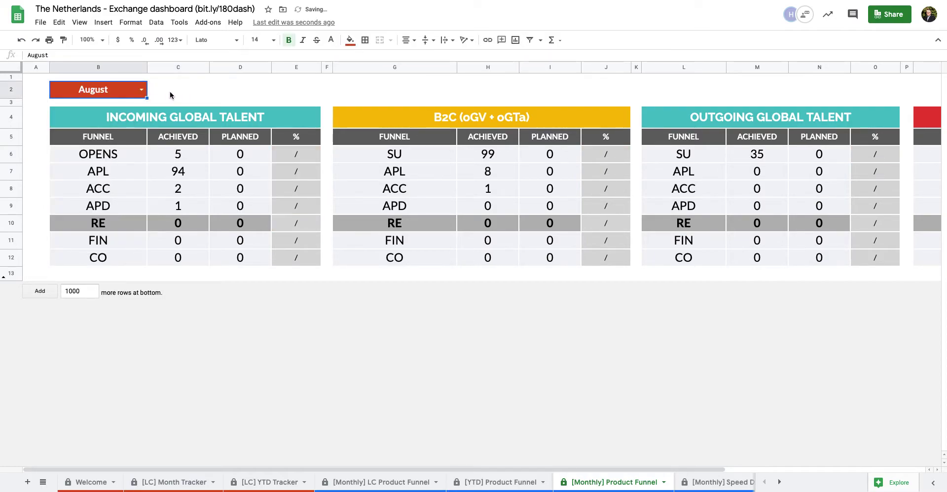
left_click(141, 90)
left_click(120, 120)
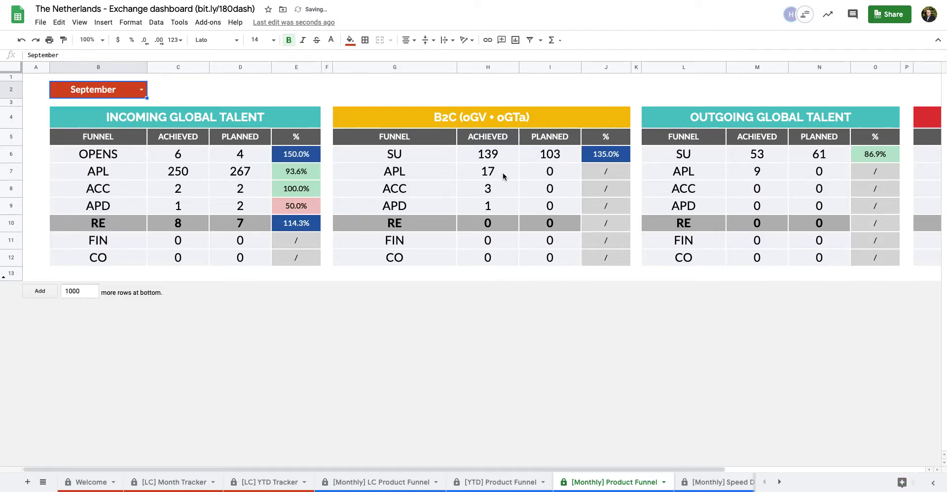
left_click(142, 89)
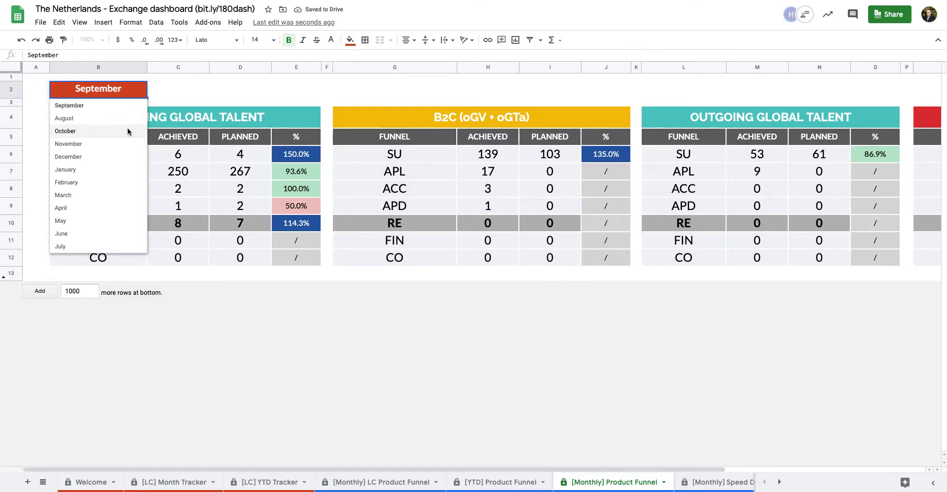
left_click(111, 134)
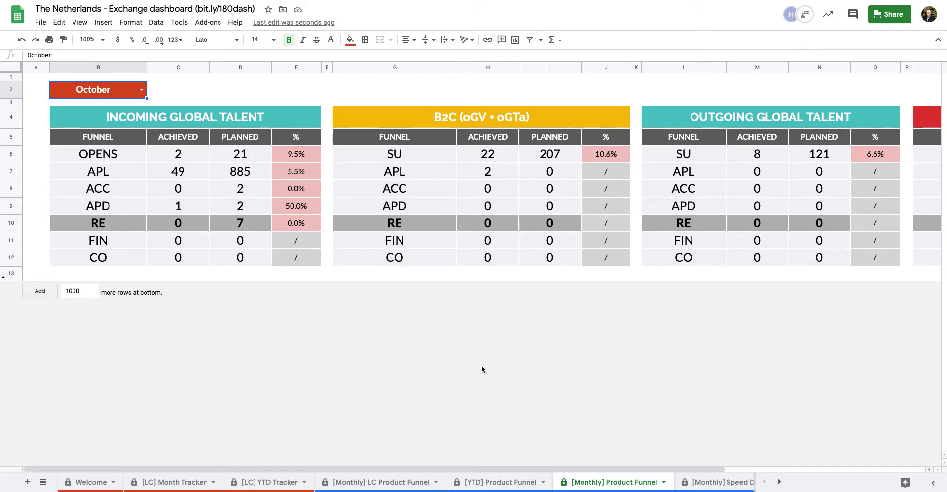
scroll(592, 482, "right", 2)
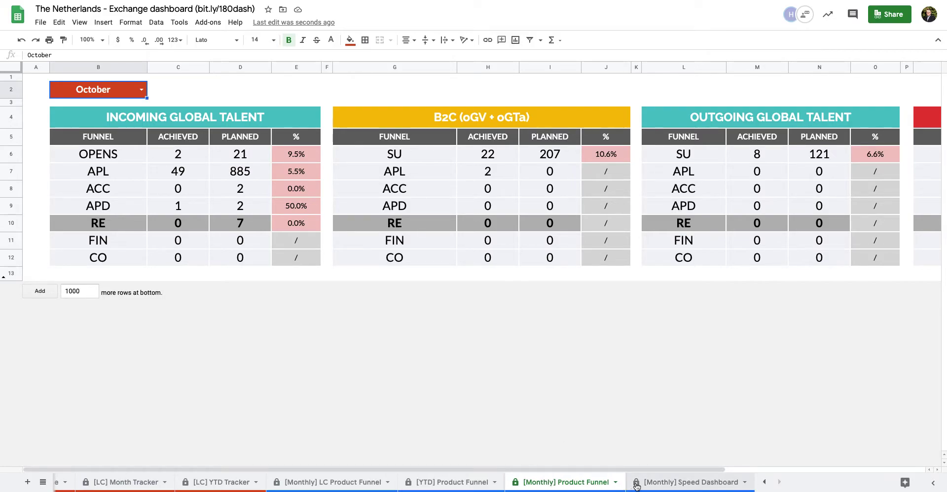
On the Speed Dashboard, inspect the IGTa sign-up target and current speed formulas, then return to [LC] Month Tracker
left_click(645, 484)
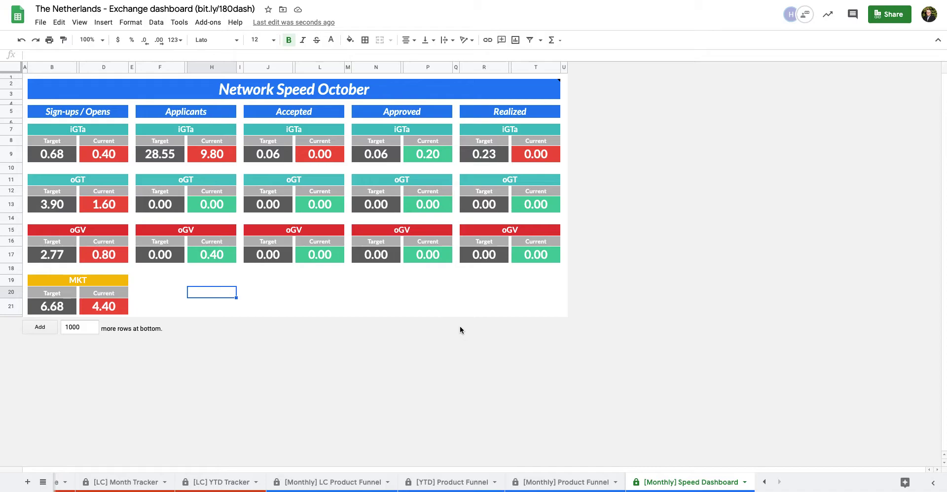
left_click(63, 154)
left_click(114, 143)
left_click(69, 142)
left_click(63, 154)
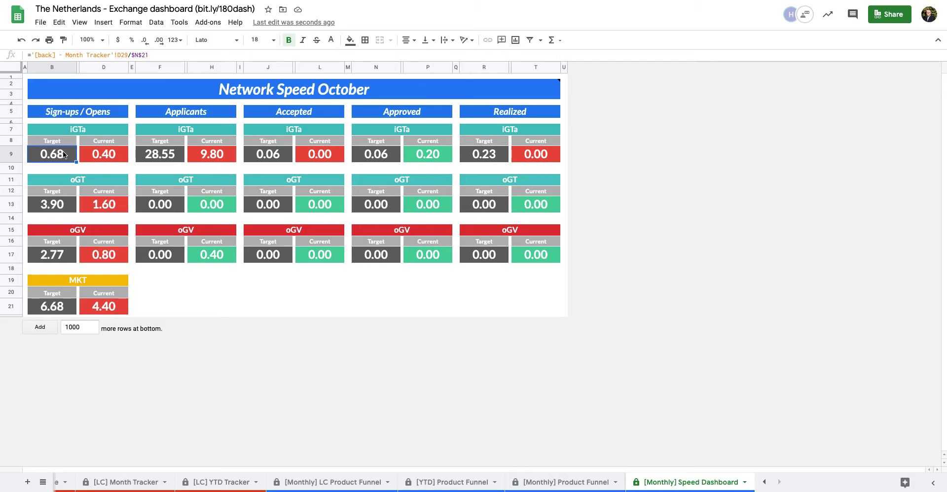
left_click(110, 153)
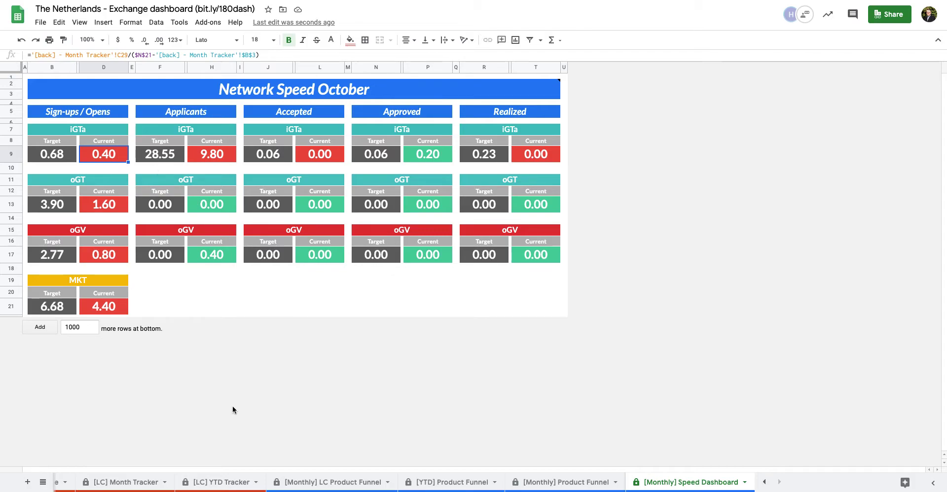
left_click(127, 484)
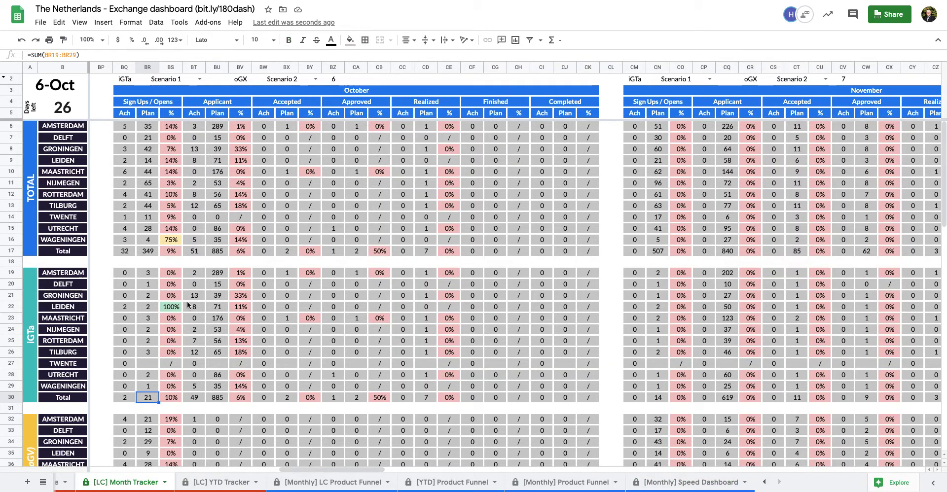
Move to BQ30's IGTa total sign-ups cell, then go back to the [Monthly] Speed Dashboard
key("Left")
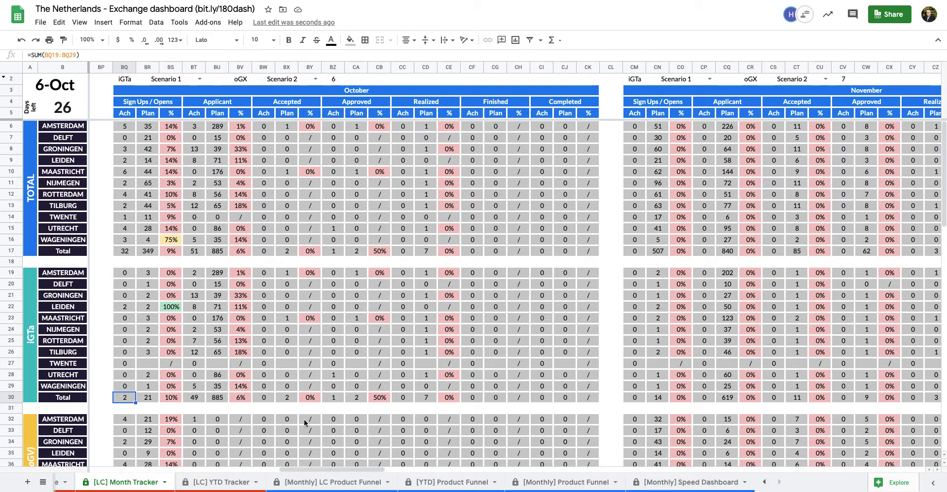
left_click(686, 483)
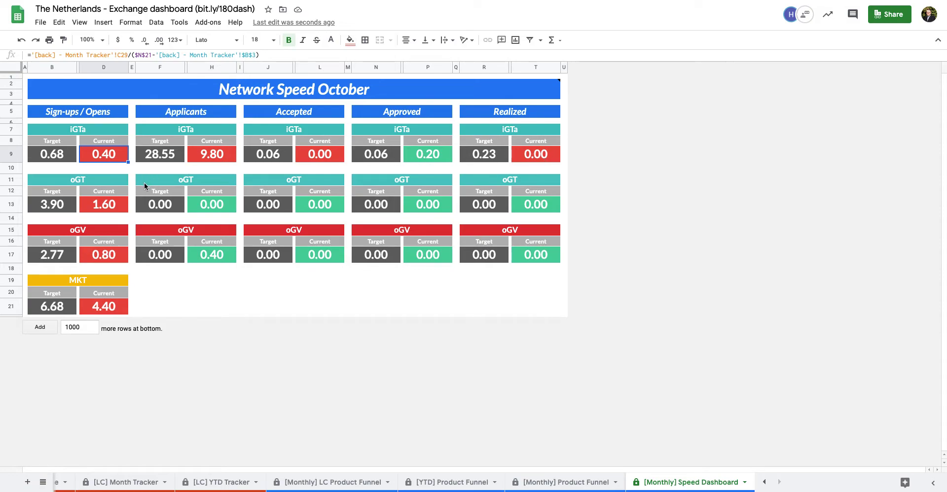
Inspect the MKT target and speed formulas and the IGTa sign-up target, then open the Welcome sheet
left_click(67, 306)
left_click(101, 307)
left_click(59, 311)
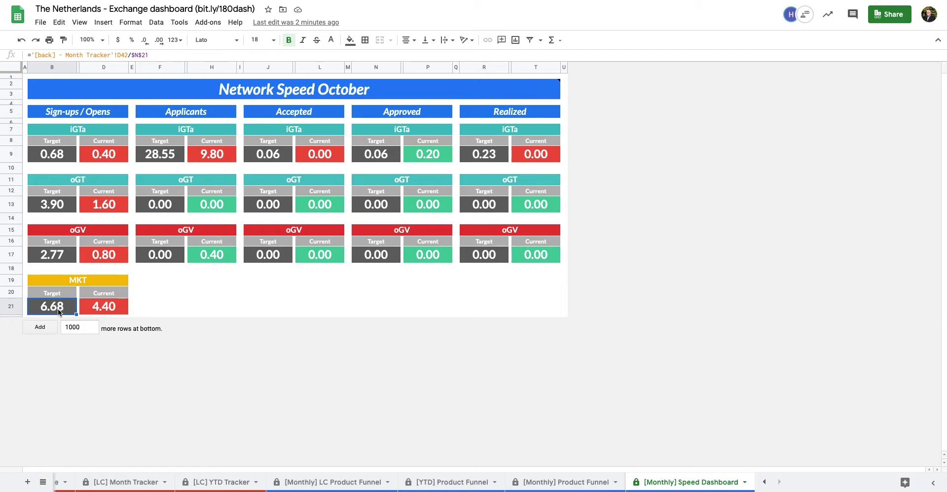
left_click(102, 307)
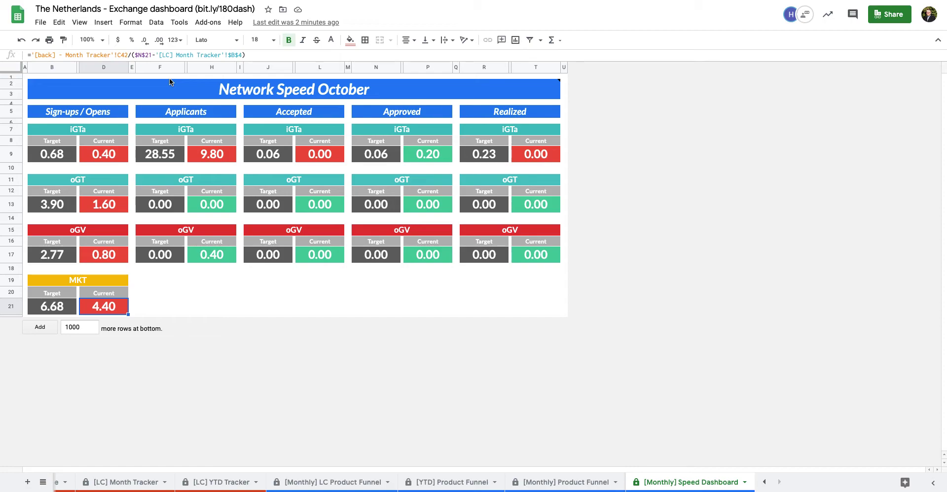
left_click(65, 154)
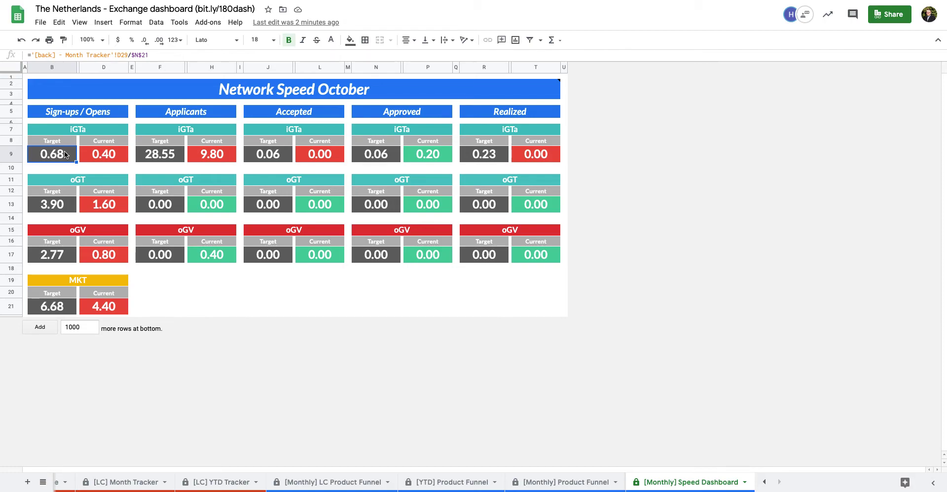
scroll(94, 482, "left", 3)
left_click(92, 483)
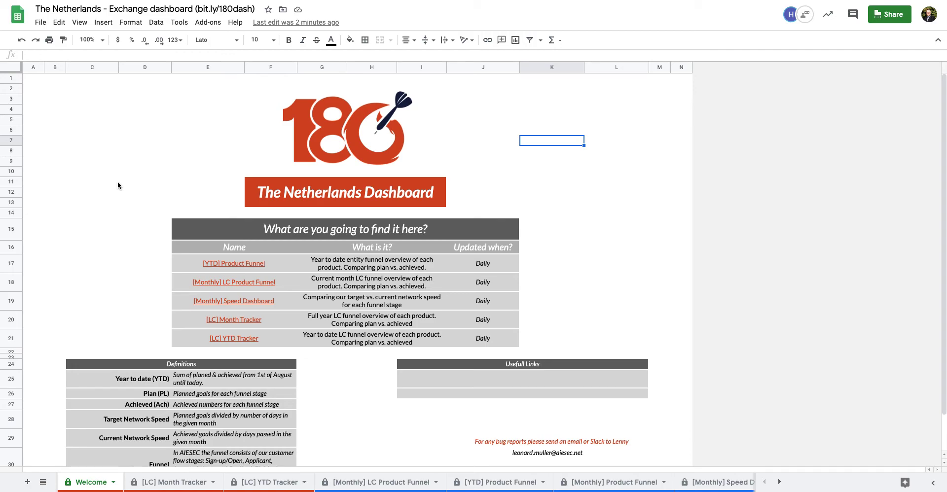
scroll(501, 427, "down", 1)
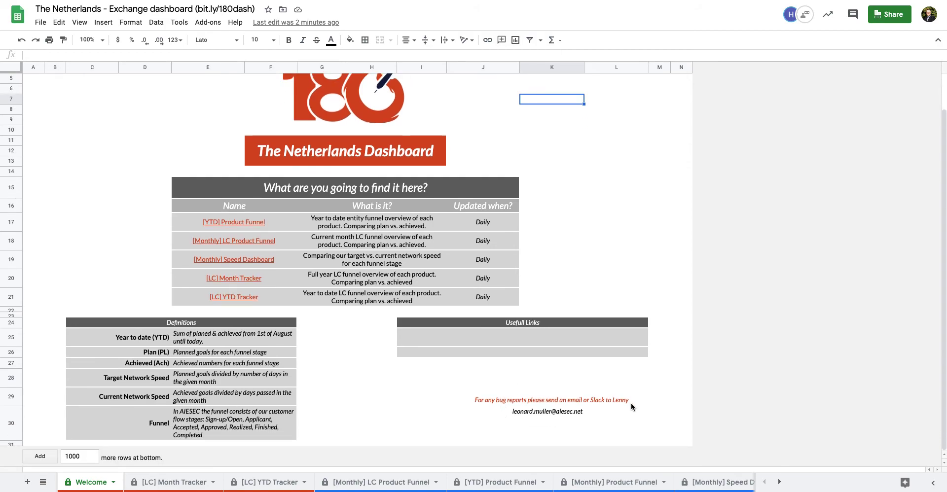
left_click(617, 404)
left_click(556, 404)
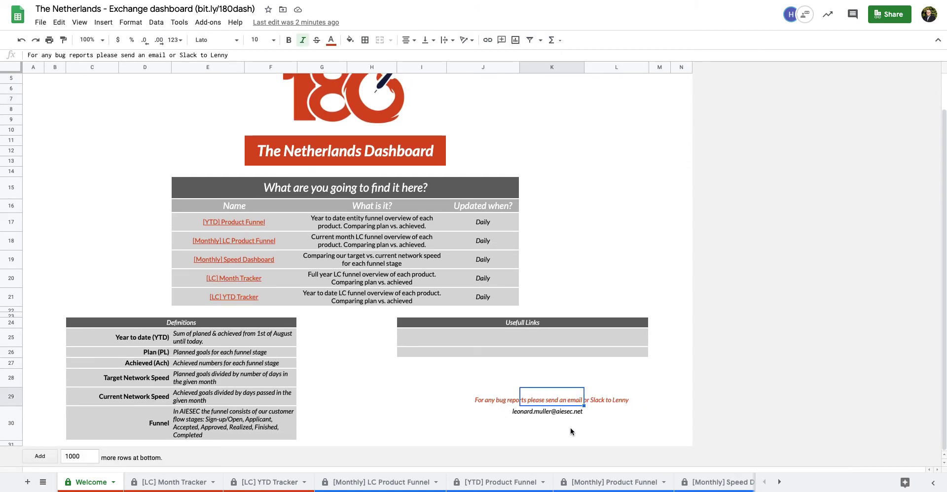
left_click(590, 426)
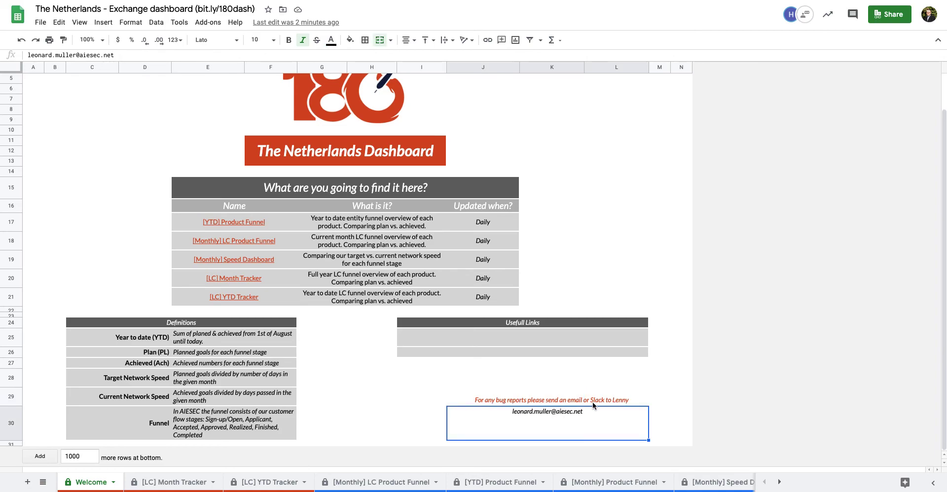
left_click(556, 402)
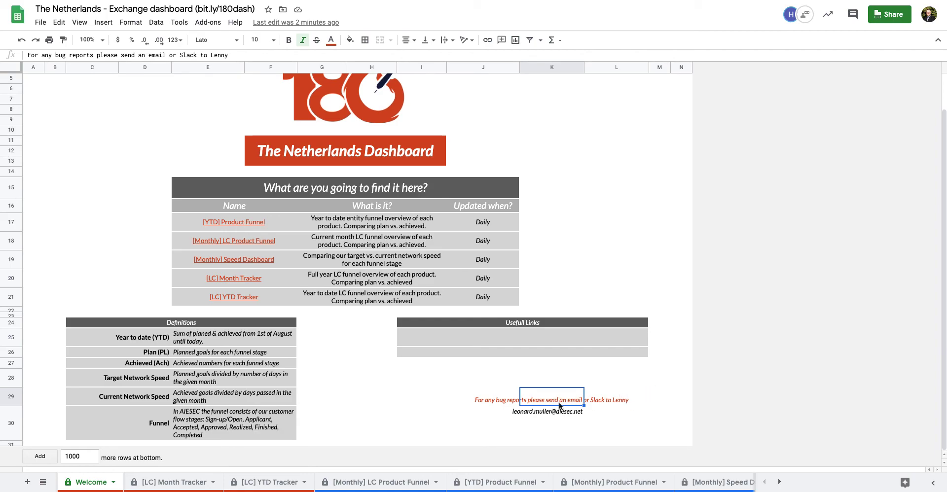
scroll(510, 230, "up", 2)
left_click(106, 111)
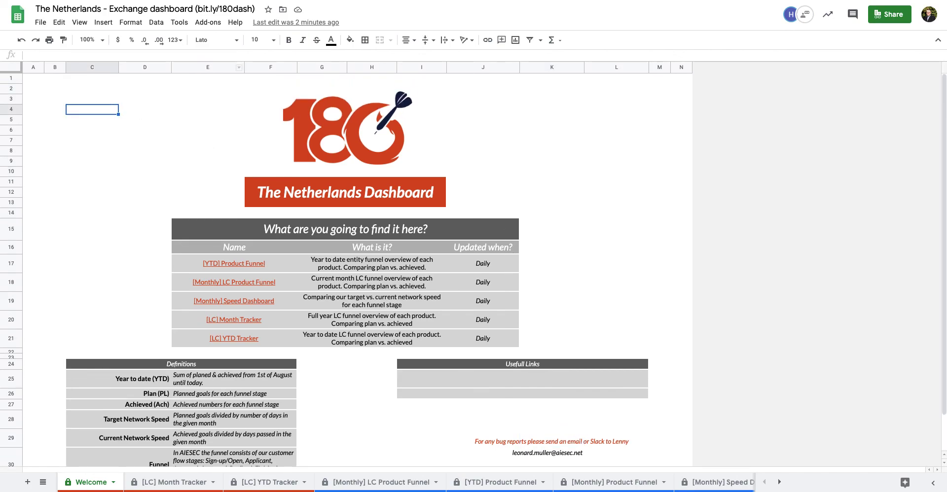